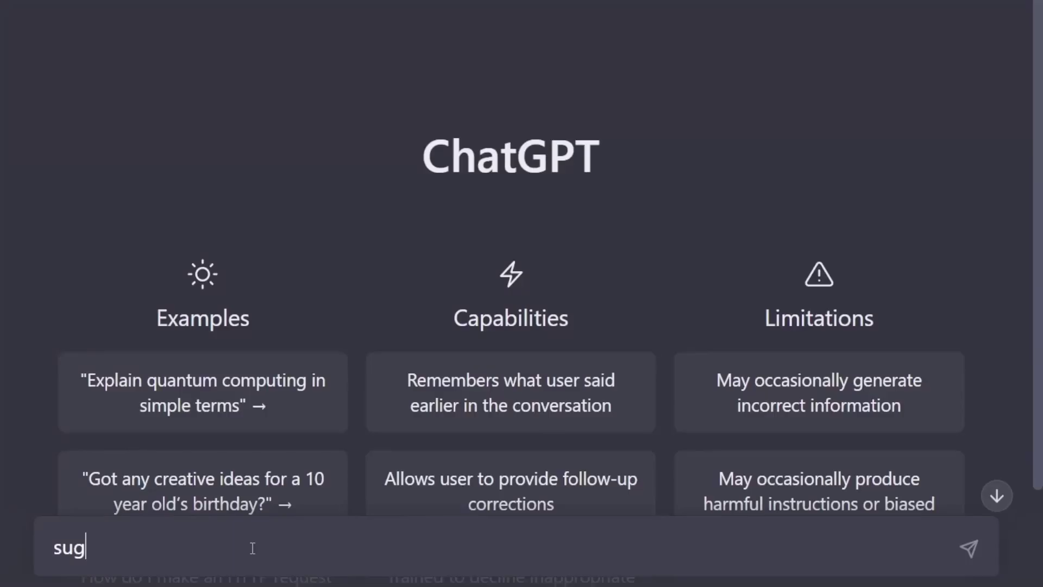
Ask ChatGPT for 10 diet topics and copy 'Meal prep ideas for weight loss'
text(gest me 10 diet topics for youtube channel)
key(Return)
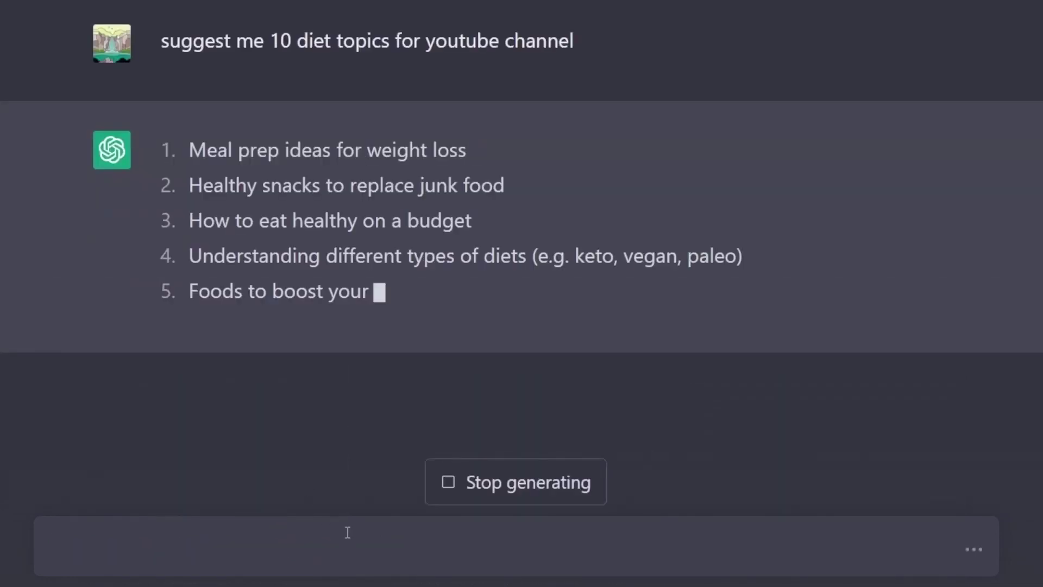
drag(188, 151, 466, 151)
key(ctrl+c)
Request a 5-minute YouTube script on that topic and paste it into Word
text(please write 5min youtube script about)
key(ctrl+v)
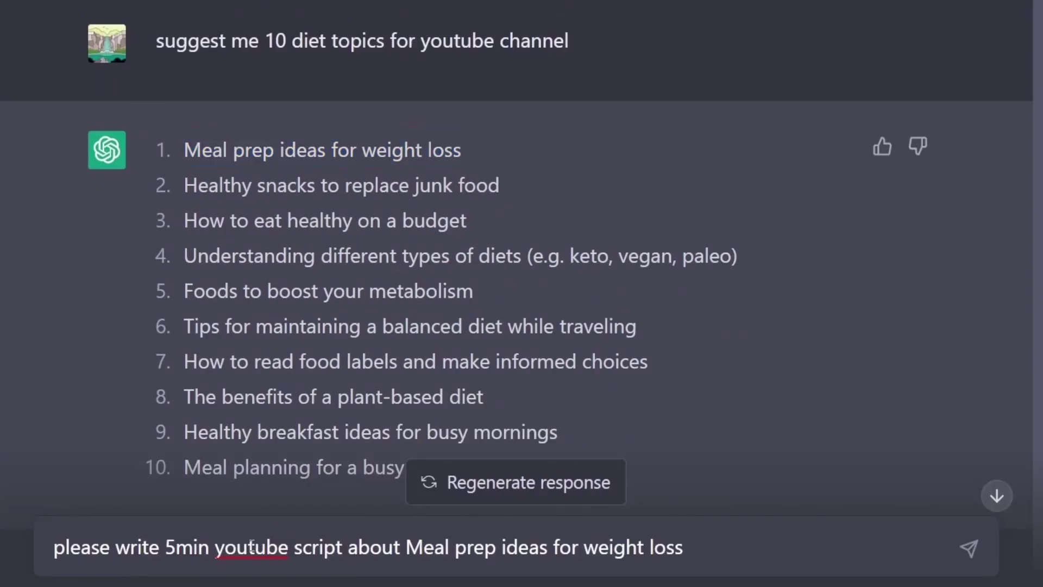
key(Return)
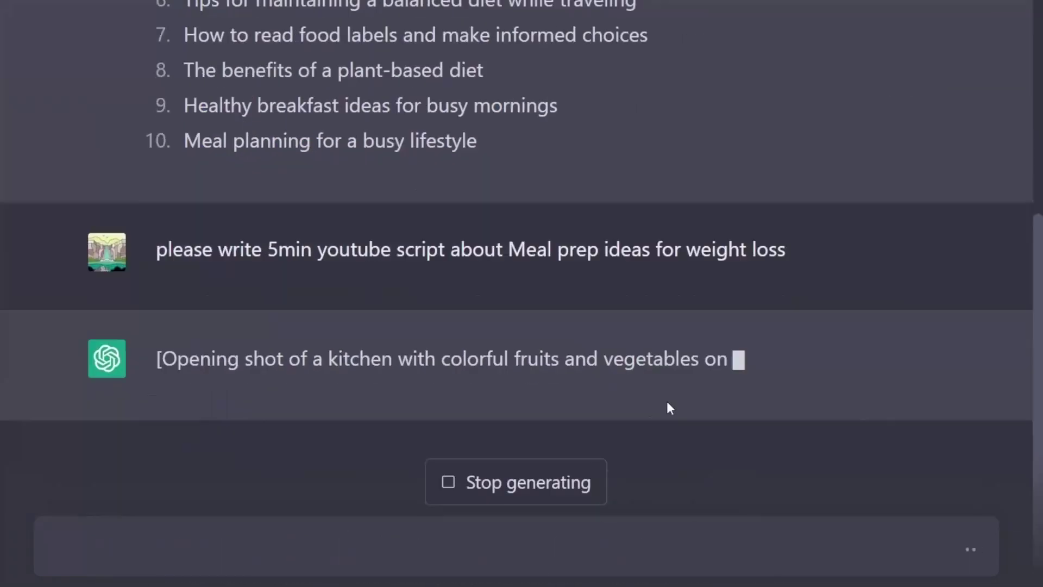
scroll(453, 313, up, 8)
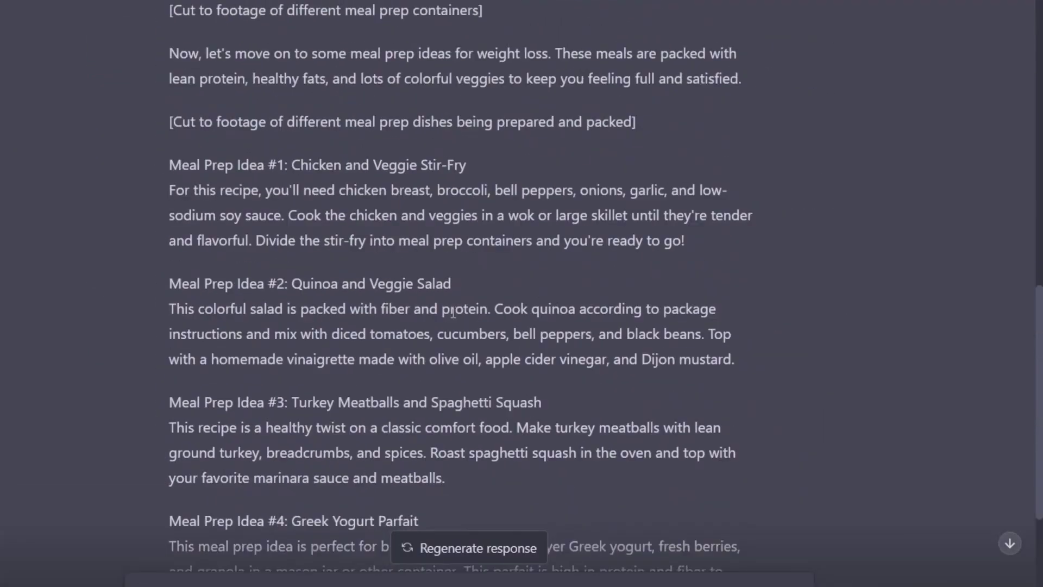
scroll(453, 312, up, 10)
drag(168, 156, 712, 442)
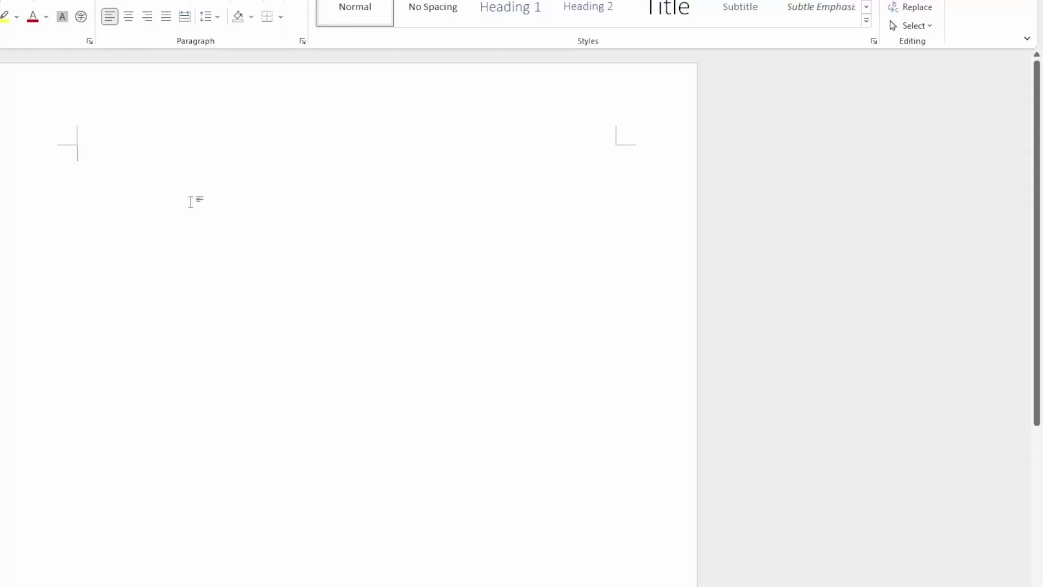
key(ctrl+v)
Request a 3-minute script on how to make Quinoa and Veggie Salad, then start Pictory's Script to Video
text(write 3 min youtube script about Quinoa and Veggie Salad)
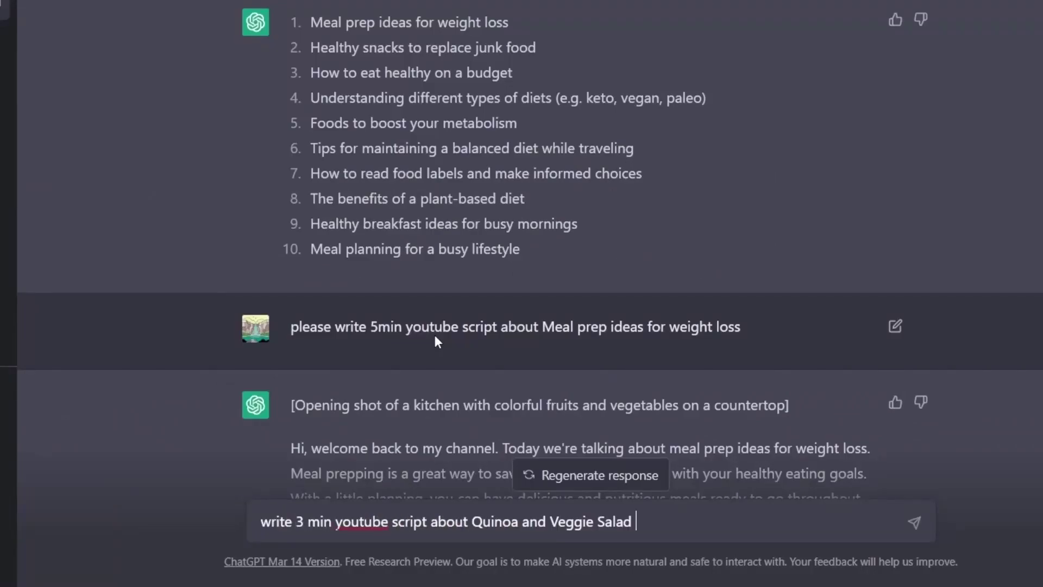
click(469, 522)
text(how to make)
key(Return)
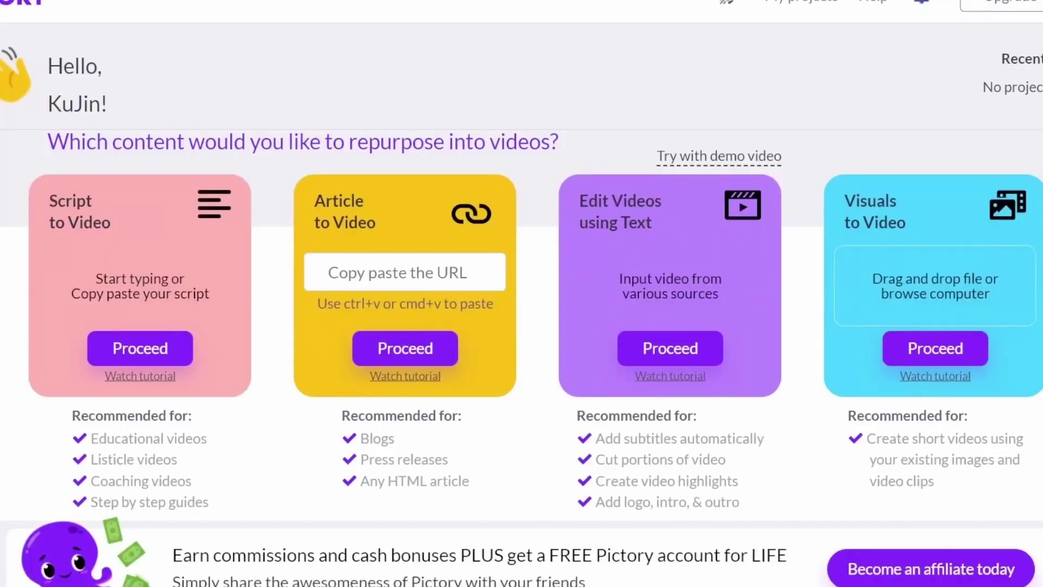
scroll(420, 172, down, 1)
click(137, 302)
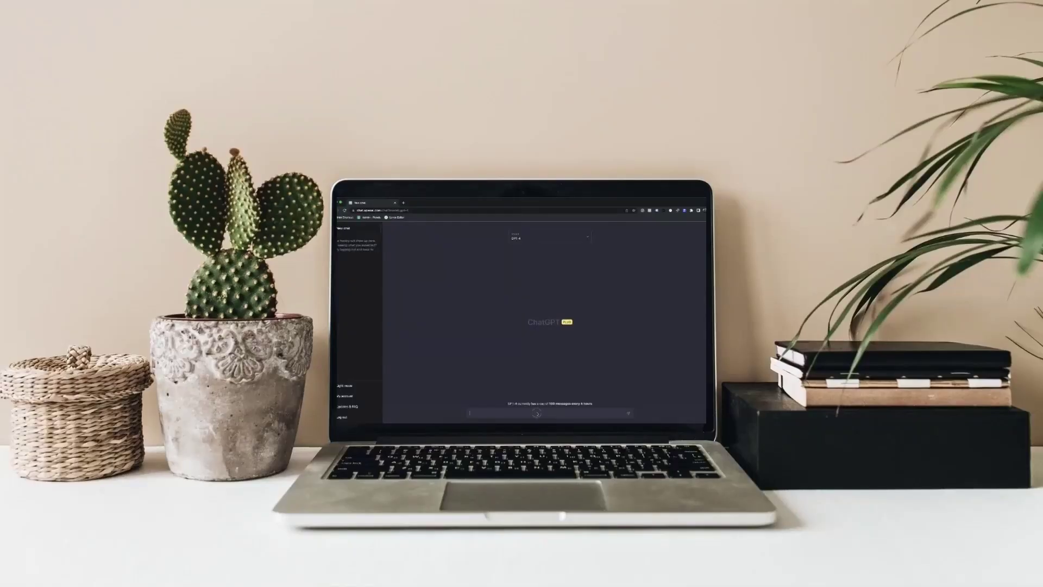
Ask ChatGPT the pasted question comparing ChatGPT-3 and ChatGPT-4
key(ctrl+v)
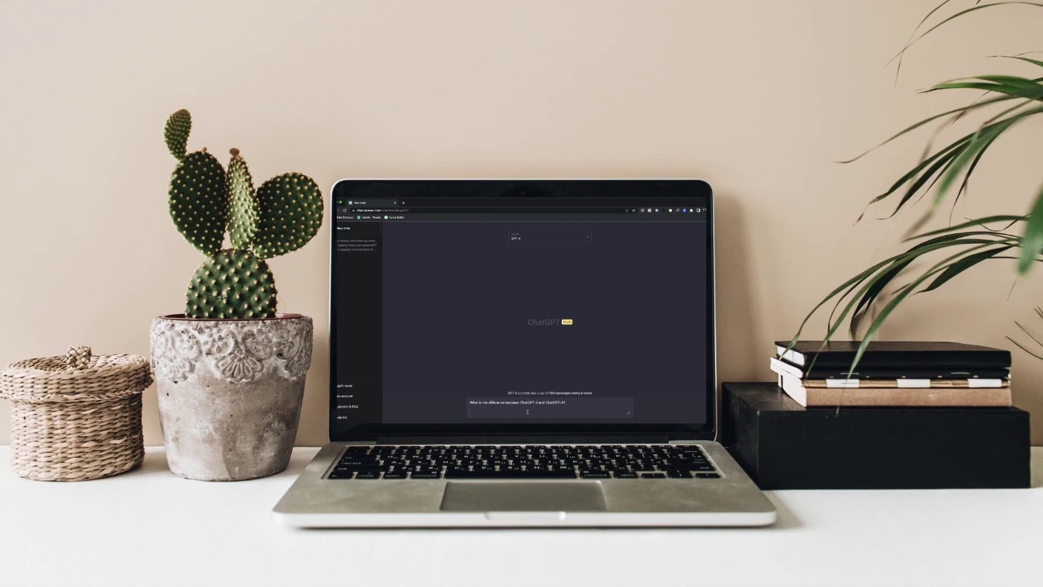
key(Return)
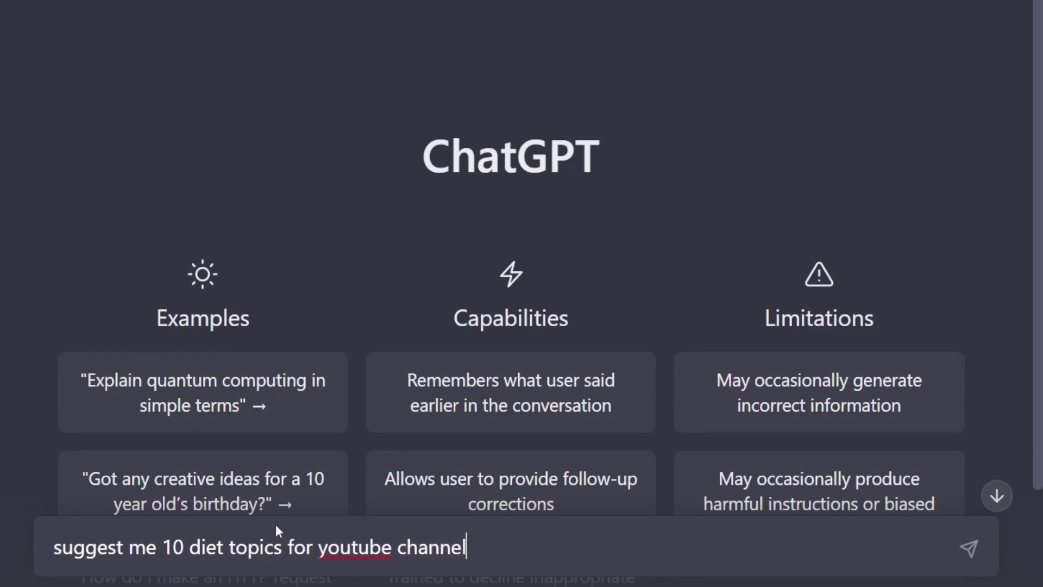
Get ten diet topics and request a 5-minute script on 'Meal prep ideas for weight loss'
key(Return)
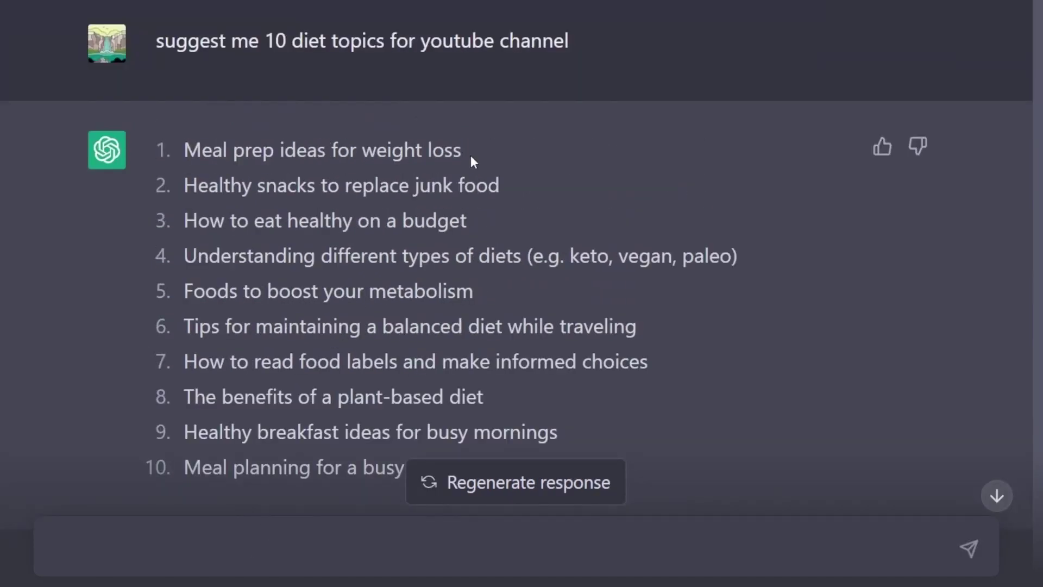
drag(470, 155, 155, 147)
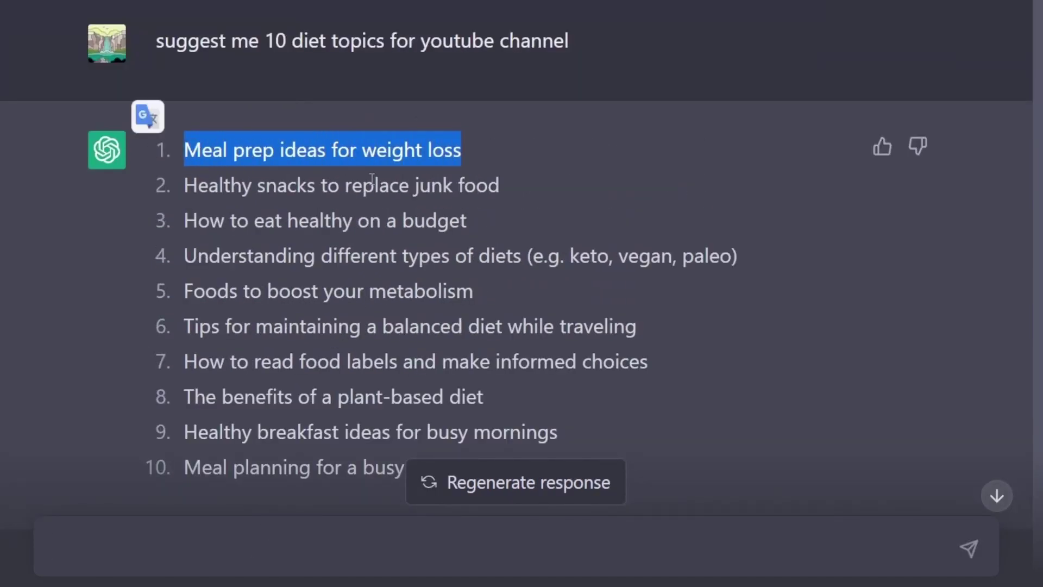
click(286, 534)
text(please write 5min youtube script a)
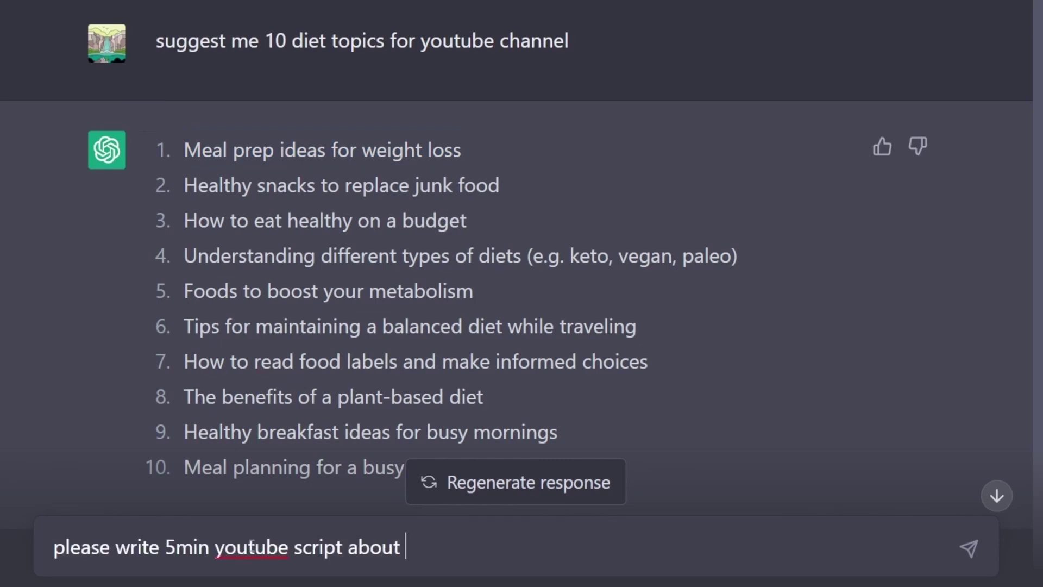
text(bout)
key(ctrl+v)
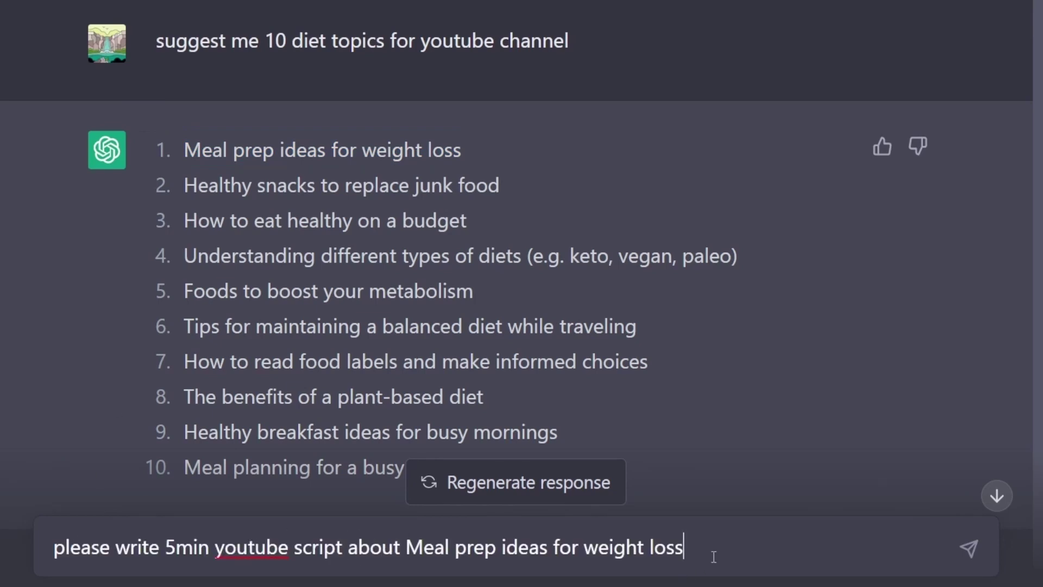
key(Return)
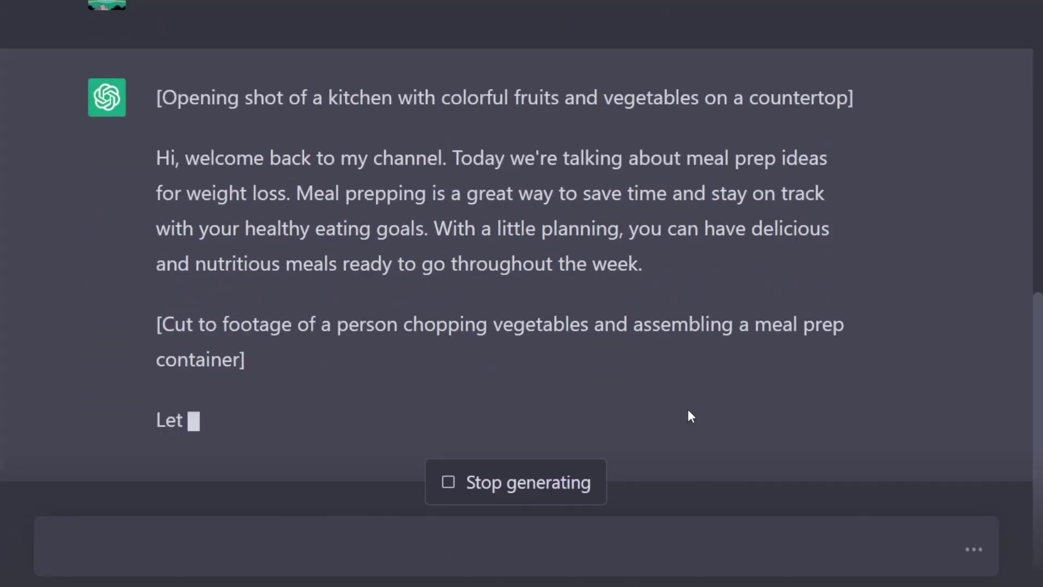
Scroll through the finished meal-prep script and back up to its beginning
scroll(672, 359, up, 1)
scroll(679, 342, down, 3)
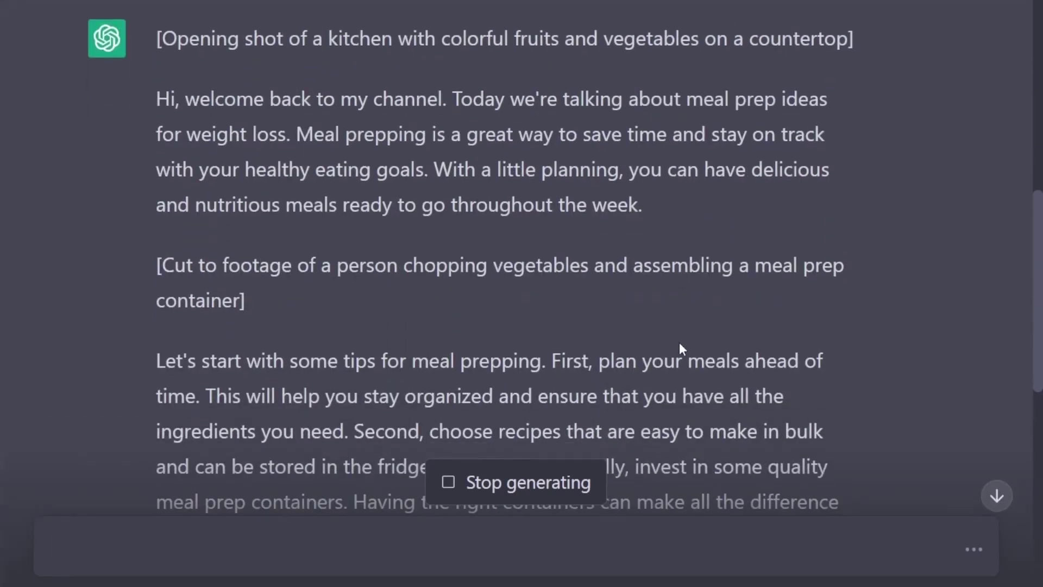
scroll(684, 347, down, 4)
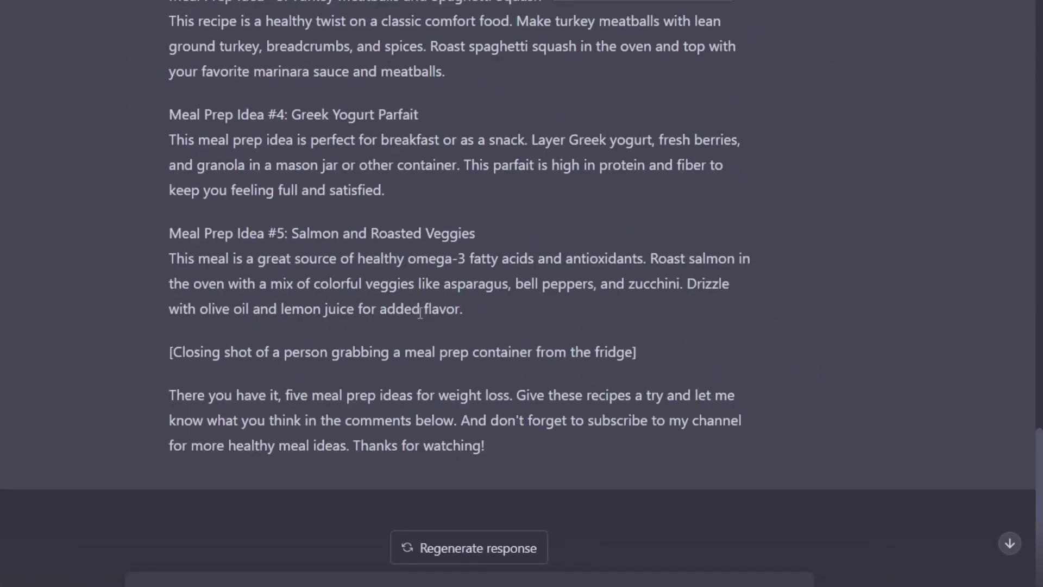
scroll(446, 307, up, 3)
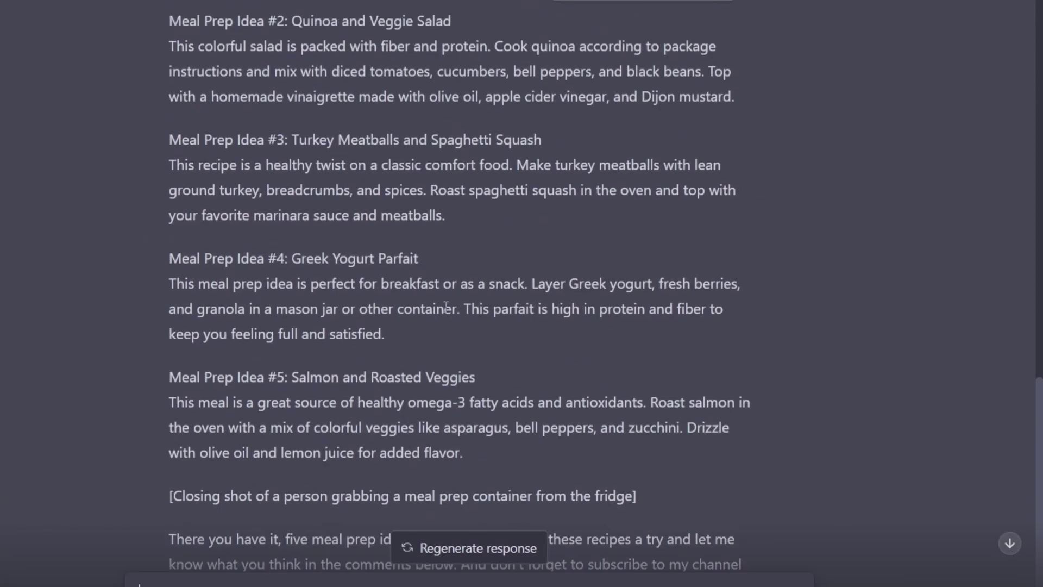
scroll(453, 313, up, 12)
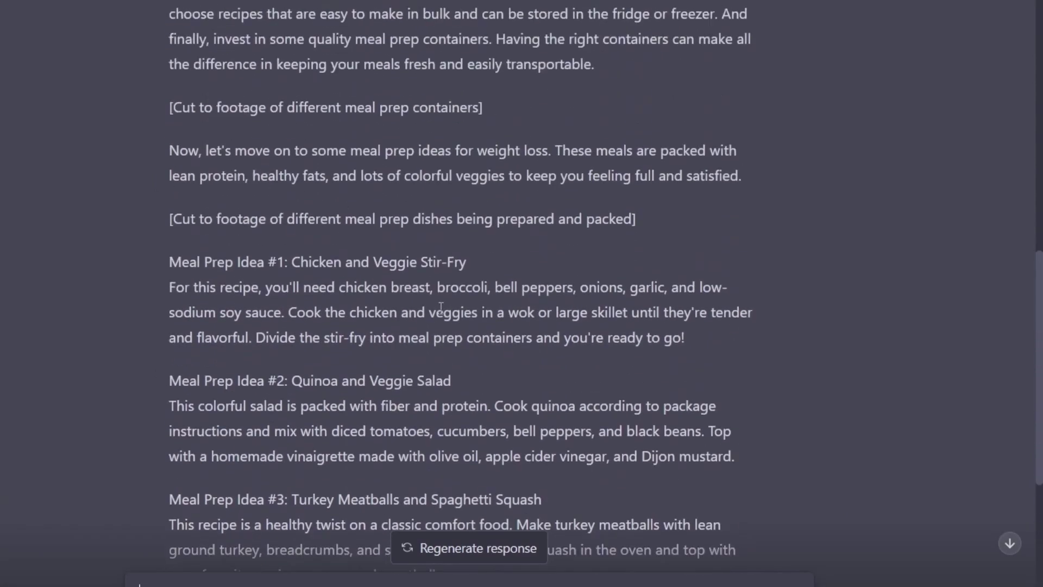
scroll(427, 309, up, 3)
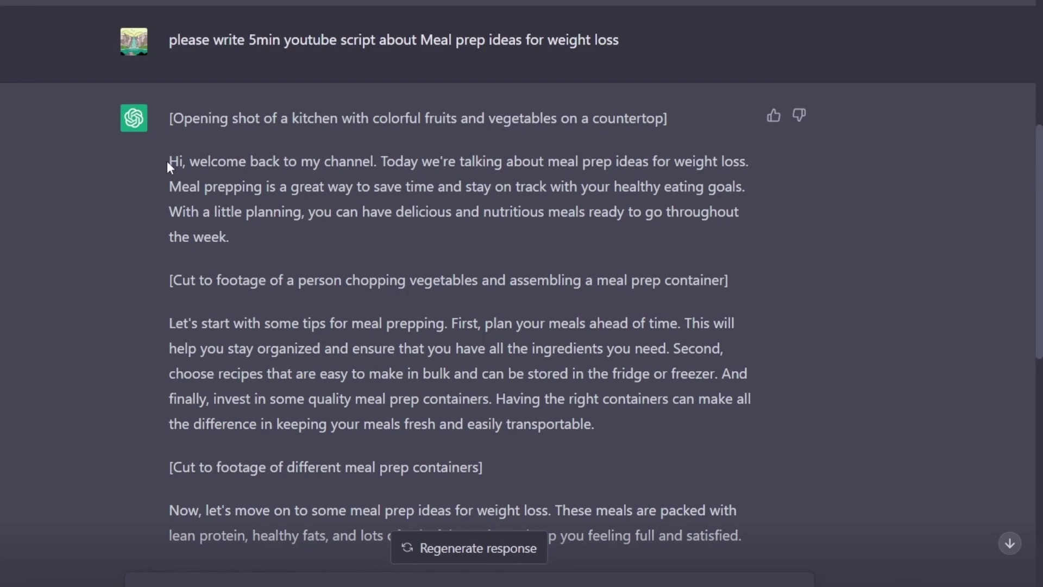
Copy the meal-prep script from its greeting into the blank Word document
drag(167, 161, 661, 462)
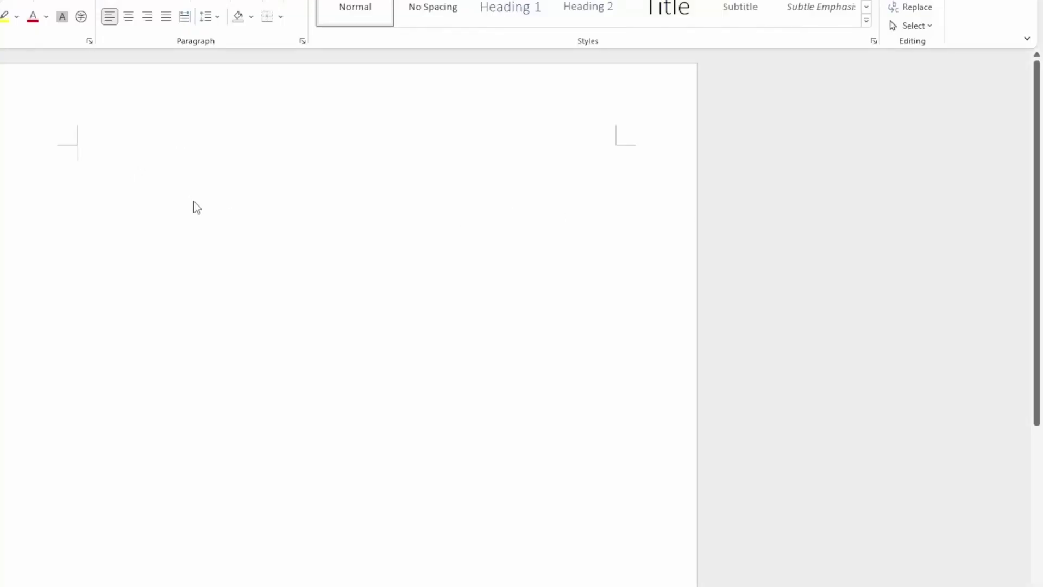
key(ctrl+v)
scroll(326, 251, up, 15)
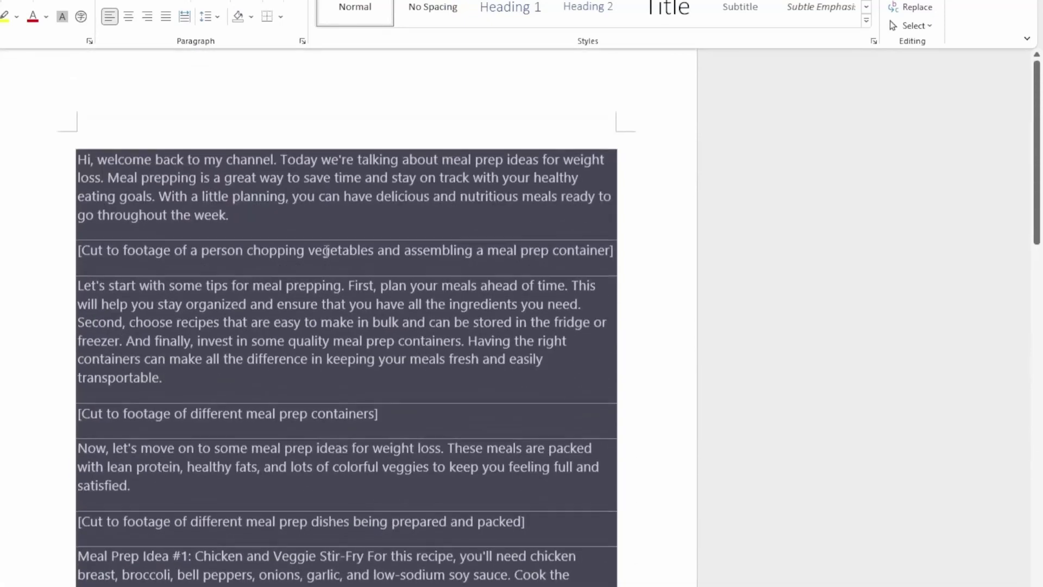
scroll(326, 251, up, 2)
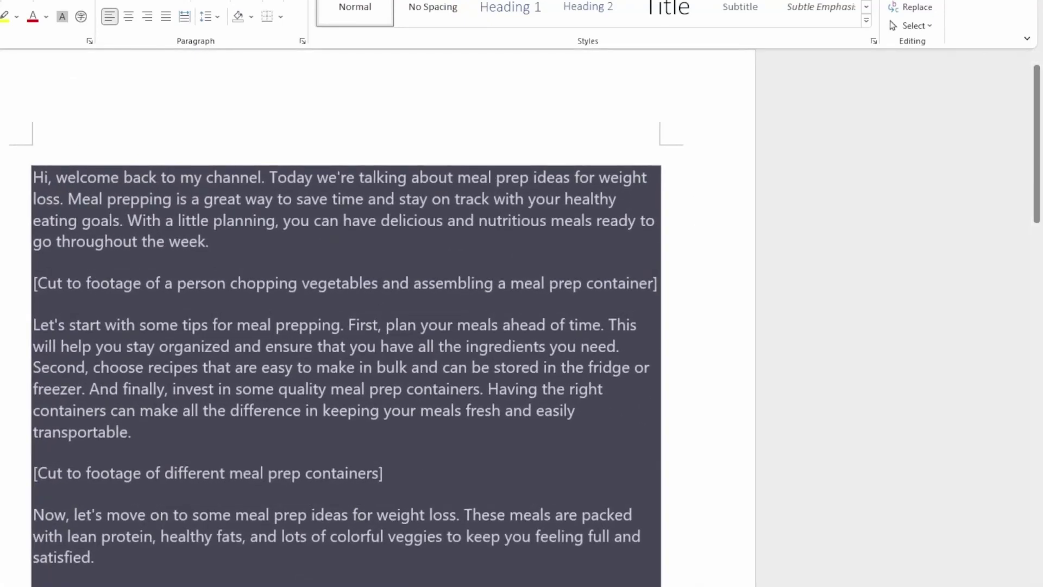
Request a 3-minute YouTube script on how to make Quinoa and Veggie Salad
text(rite 3 min youtube script)
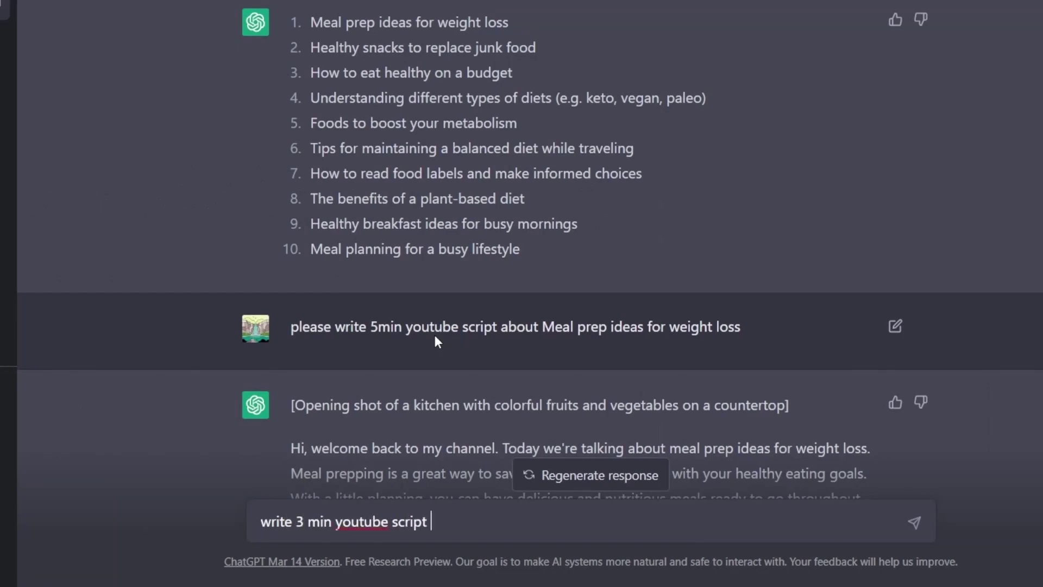
text( about Quinoa and Veggie Salad )
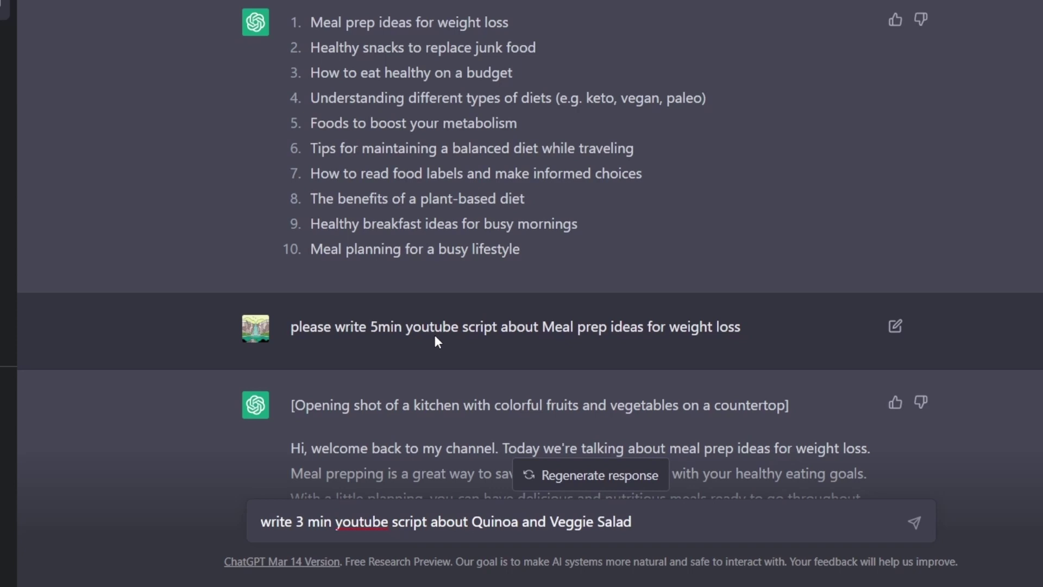
text( how to make)
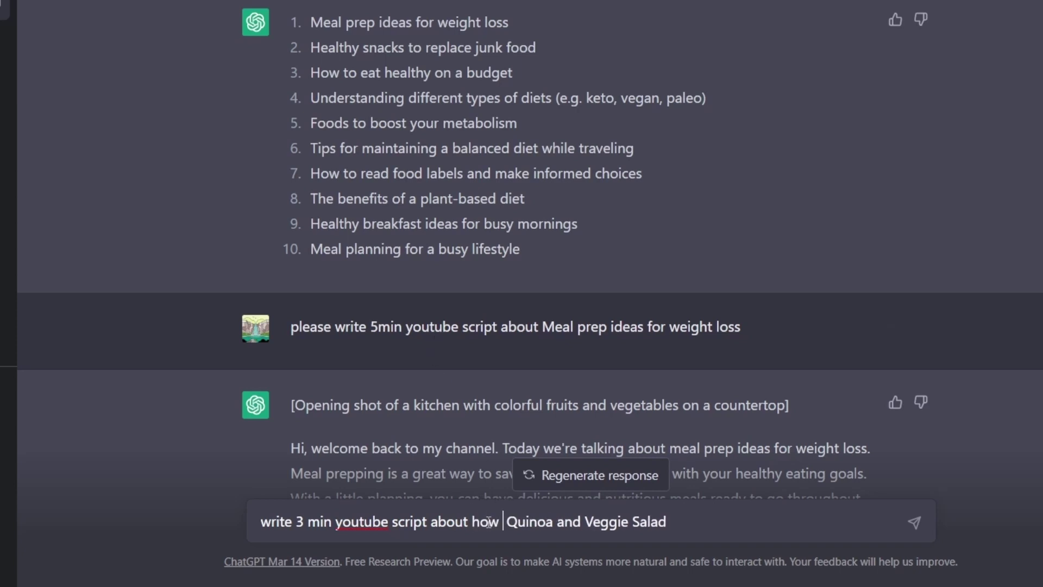
key(Return)
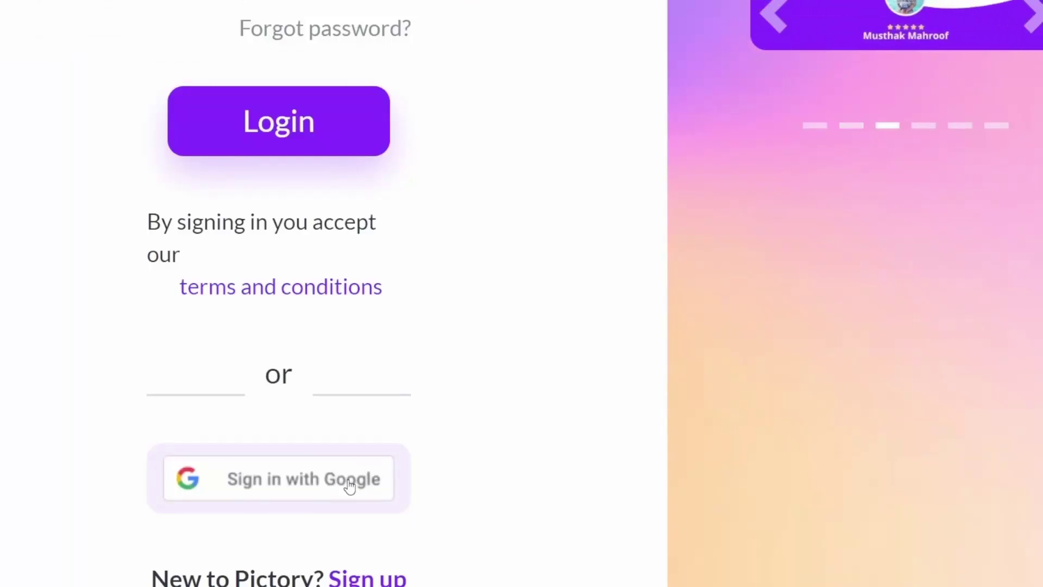
Sign in to Pictory with Google and start a new Script to Video project
click(350, 485)
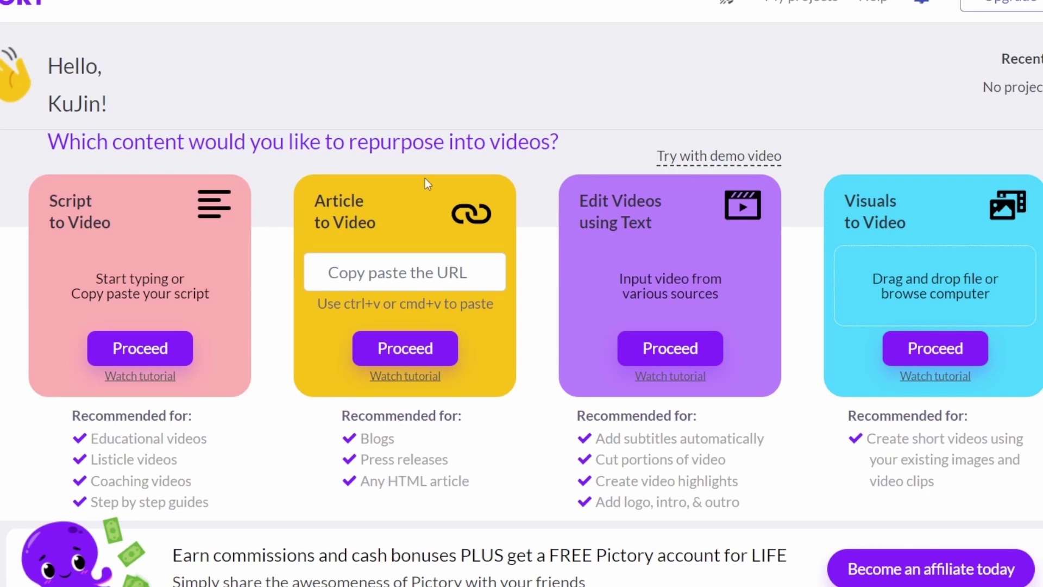
scroll(423, 176, down, 1)
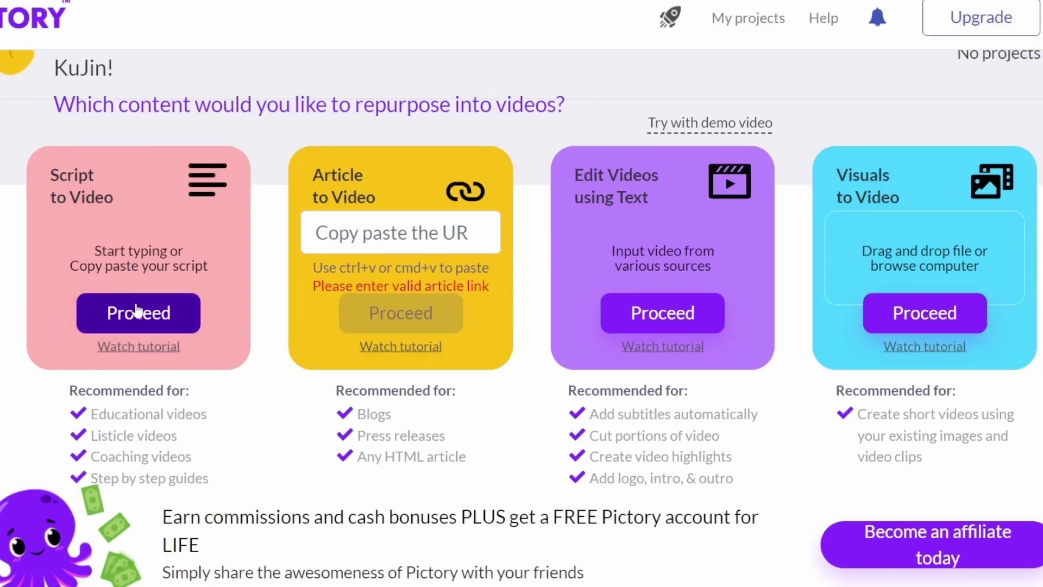
click(138, 311)
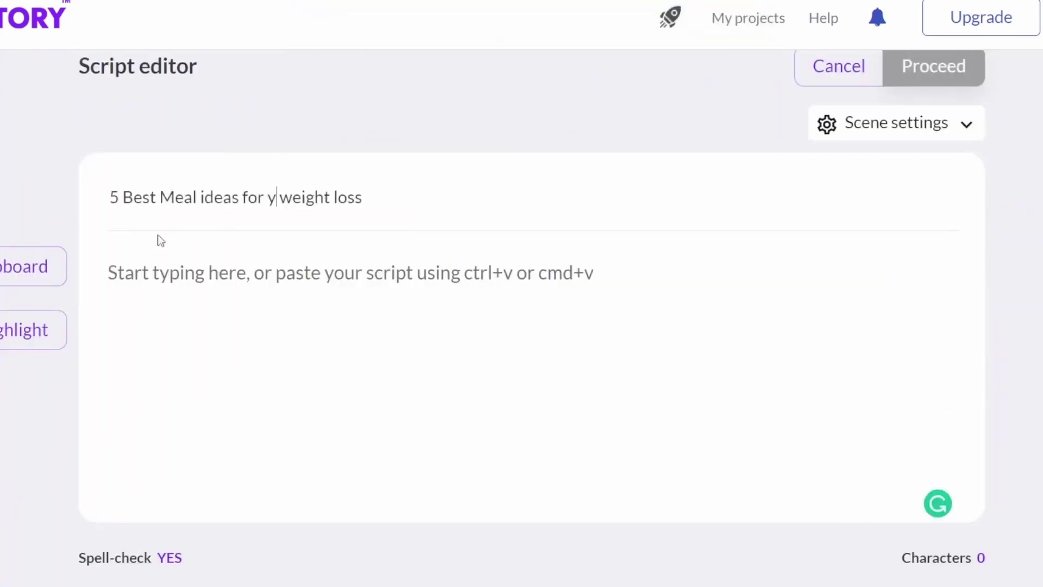
Title the video '5 Best Meal ideas for your weight loss' and paste in the meal-prep script
text(our)
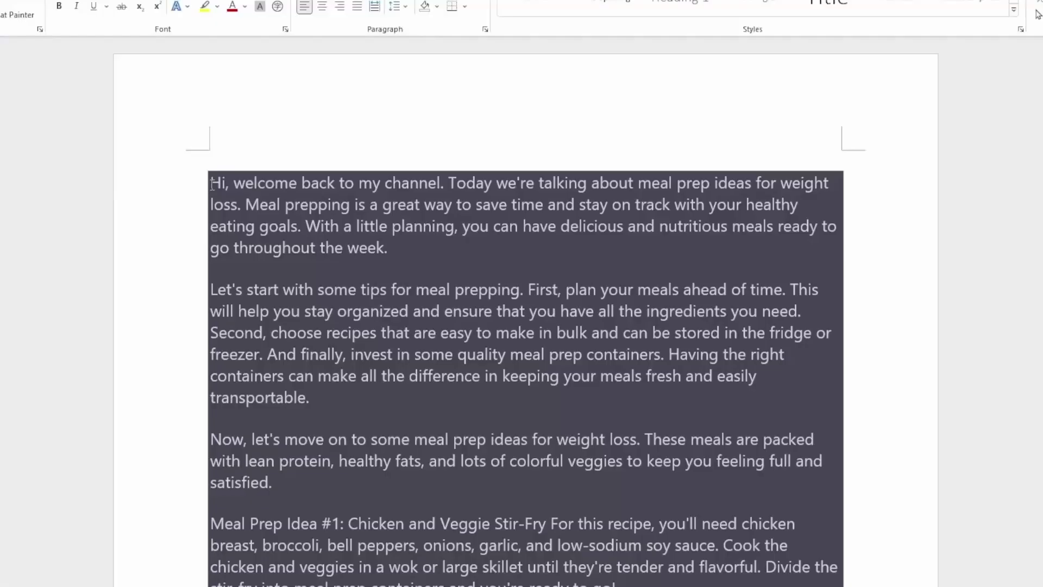
drag(209, 179, 660, 419)
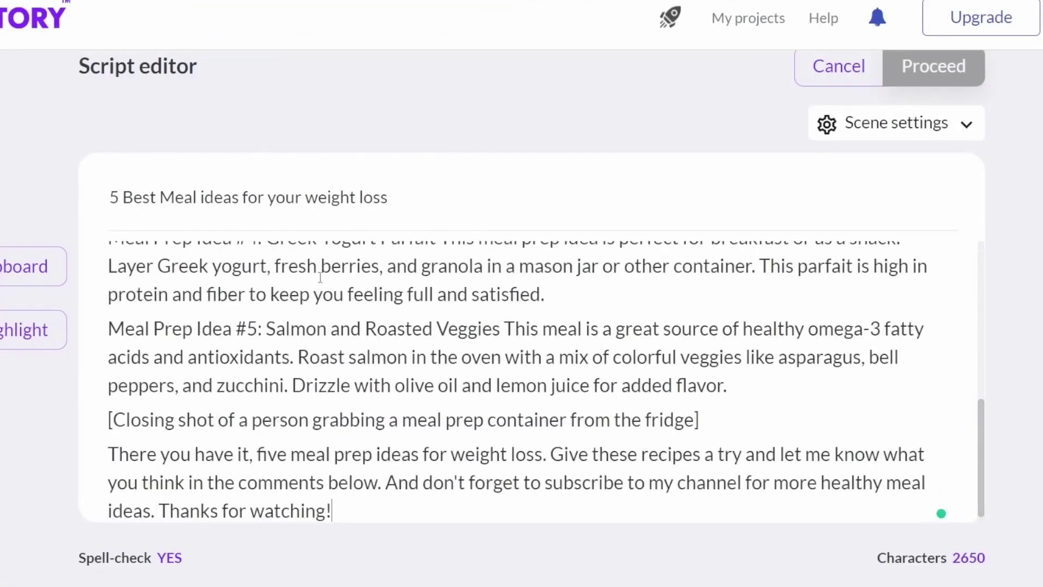
scroll(454, 344, up, 15)
scroll(455, 343, down, 15)
click(429, 192)
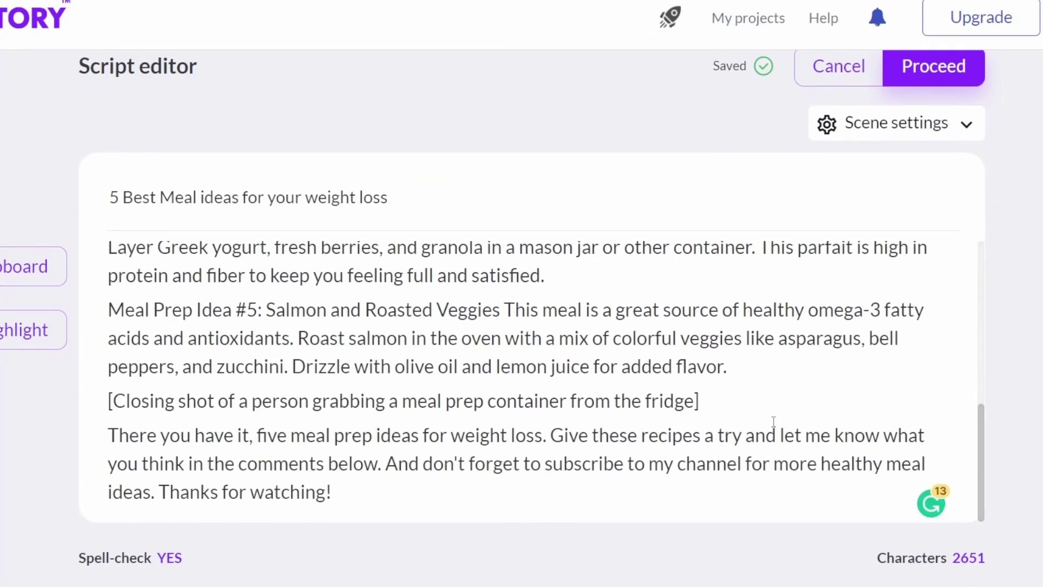
scroll(774, 421, up, 10)
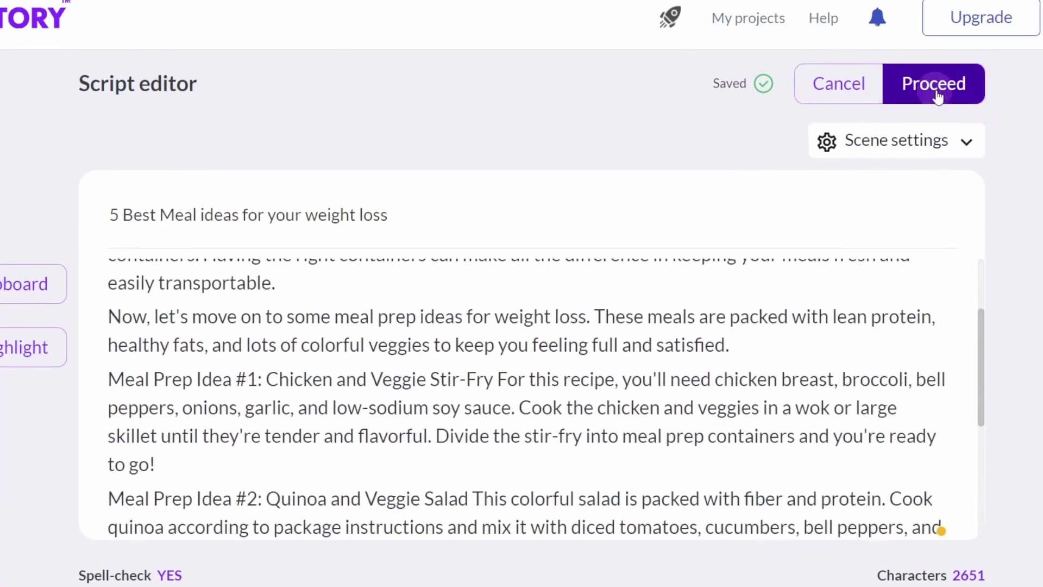
Proceed from the script and preview the generated scenes from the opening and second scene
click(937, 95)
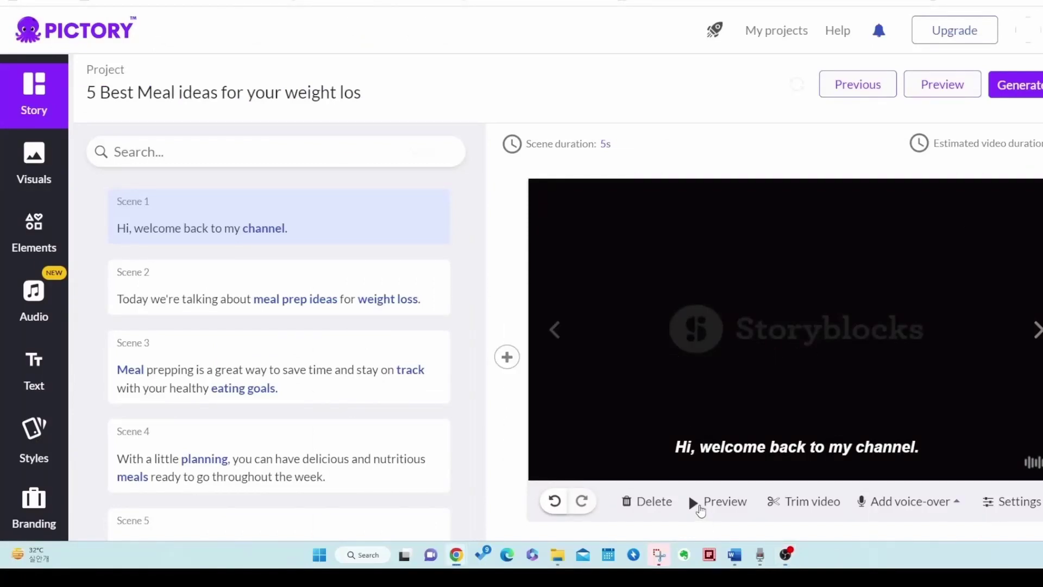
click(700, 507)
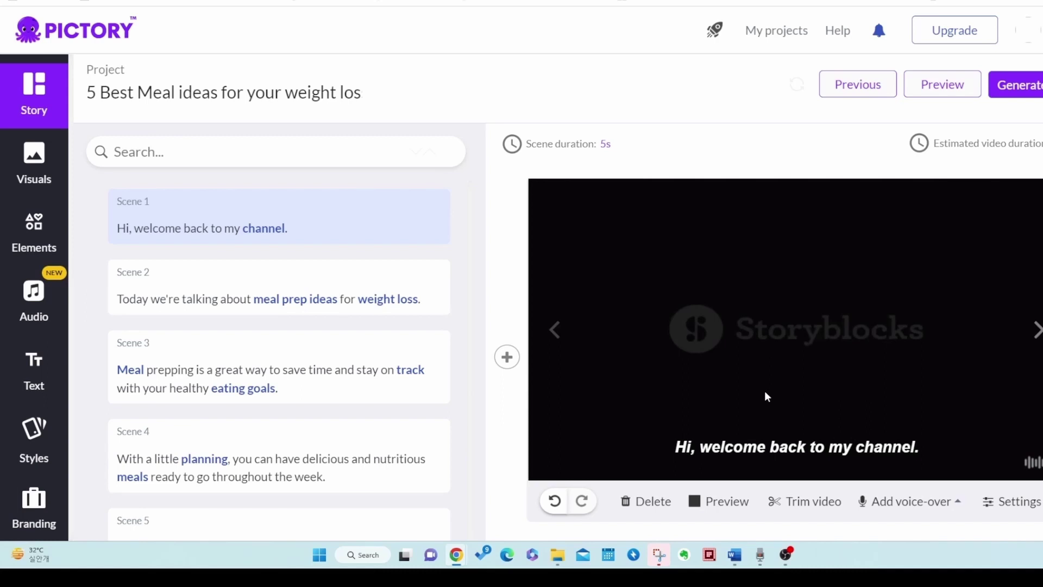
scroll(692, 432, down, 2)
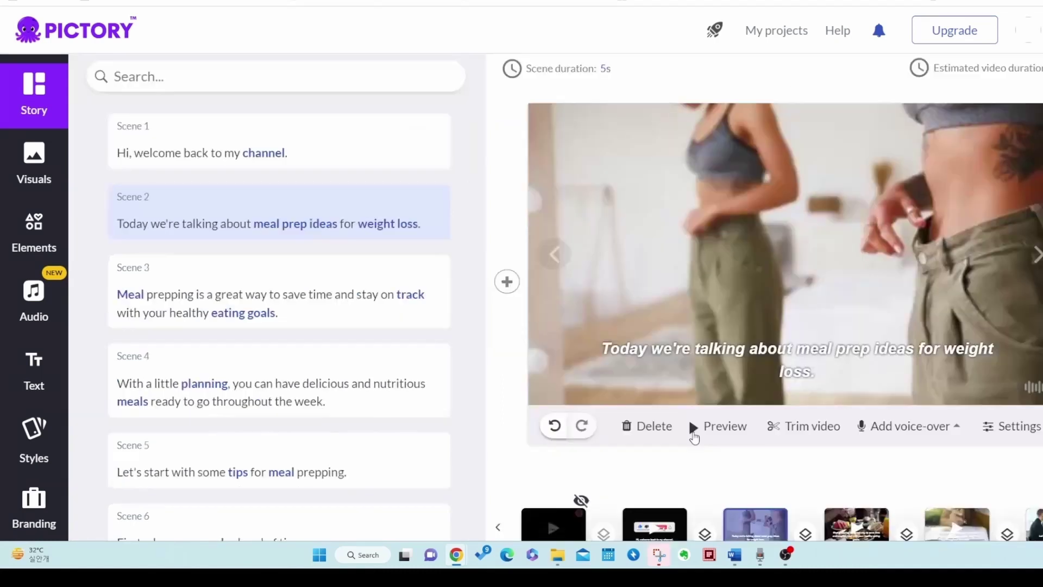
click(694, 430)
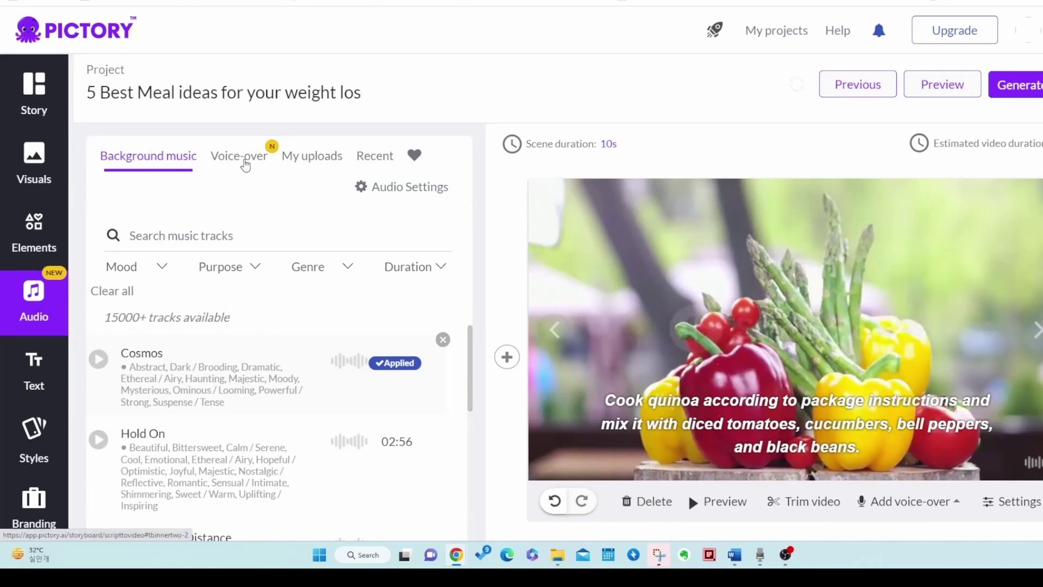
Apply the Aiden, male AI voice-over and preview the narrated video
click(243, 163)
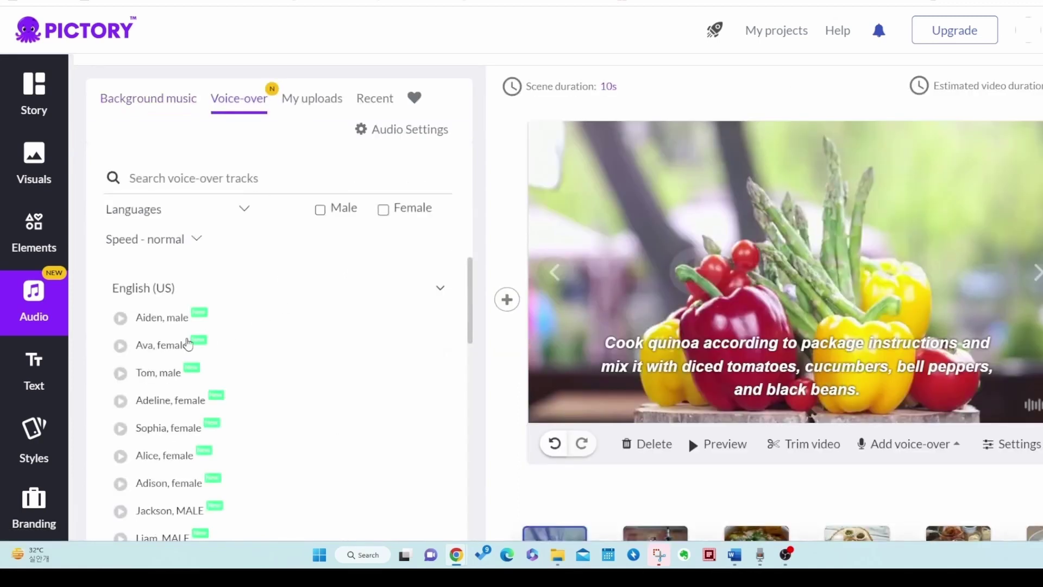
click(401, 319)
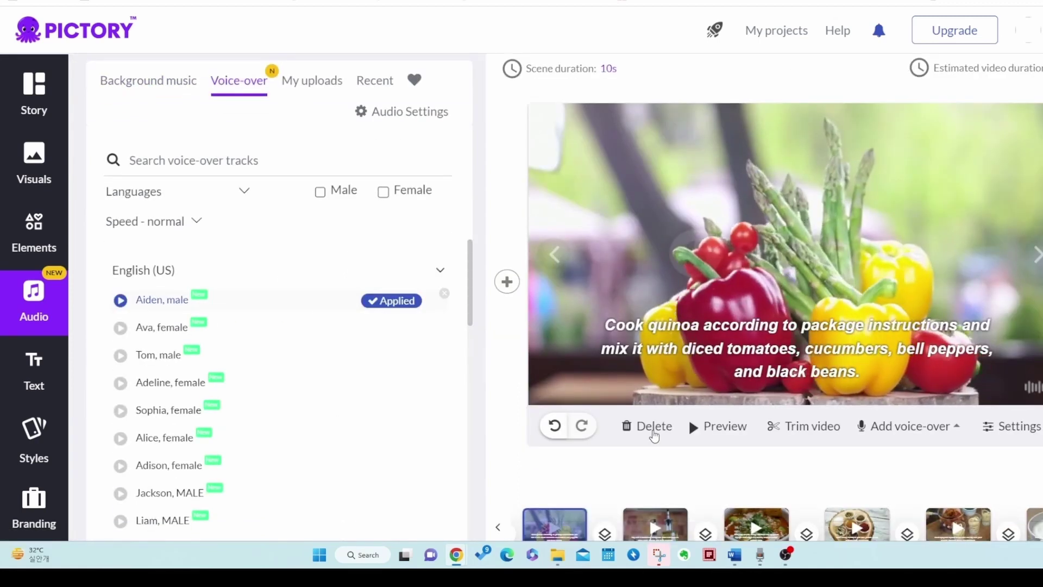
scroll(652, 434, down, 1)
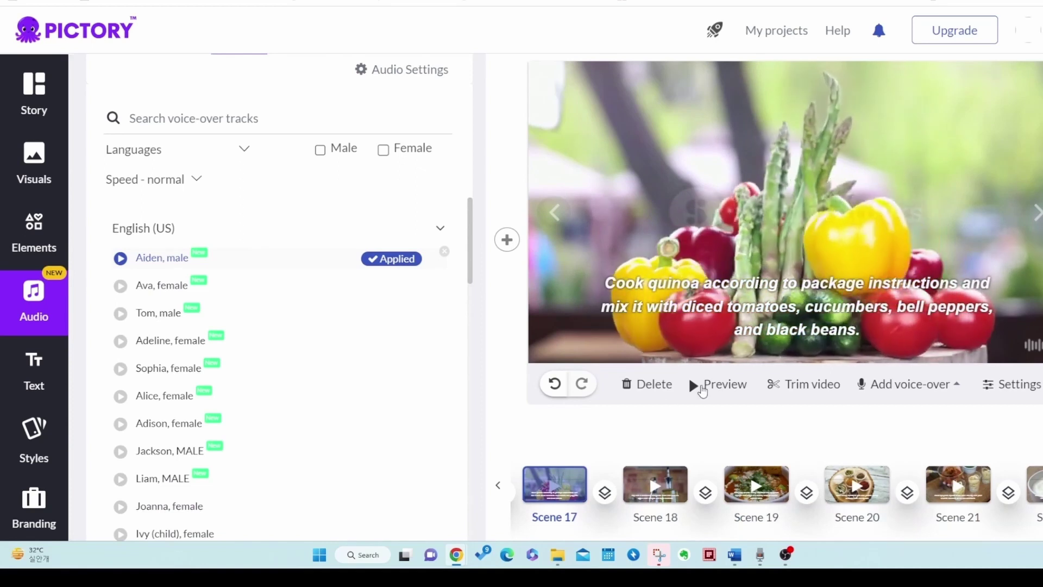
click(694, 384)
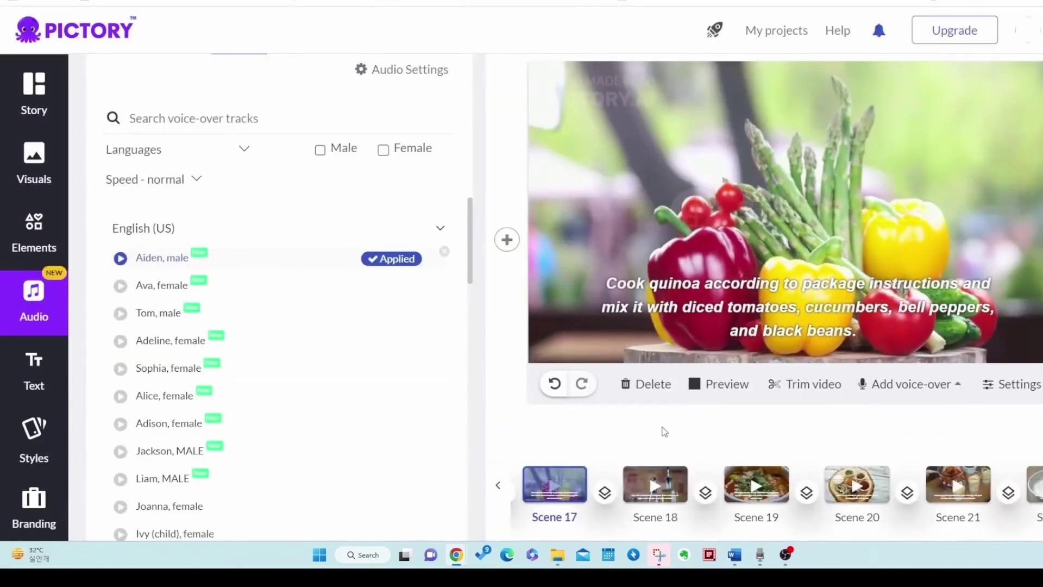
scroll(654, 435, up, 1)
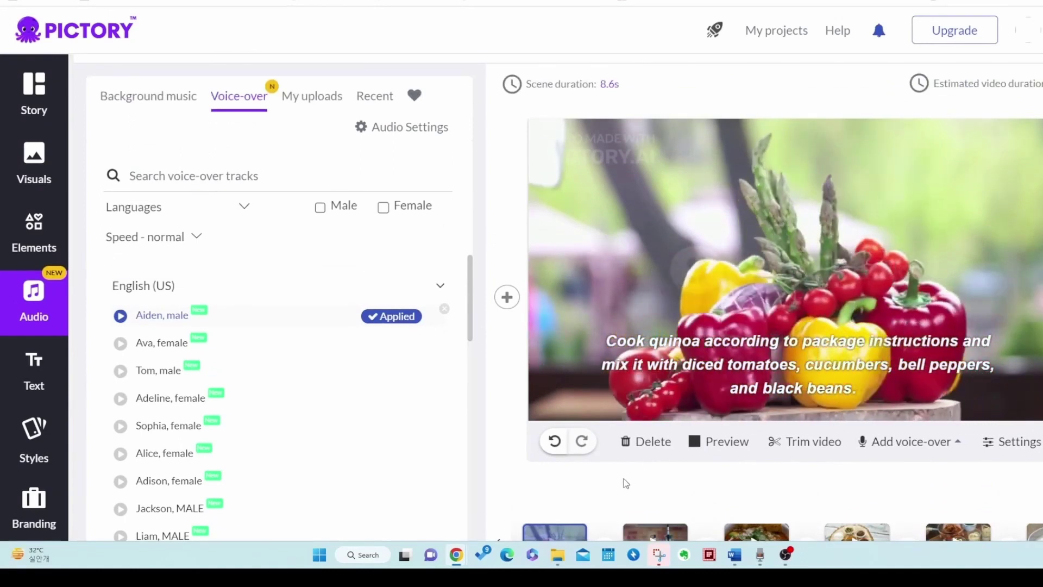
Return to the Background music tab and browse the music tracks, keeping Cosmos applied
scroll(324, 292, up, 1)
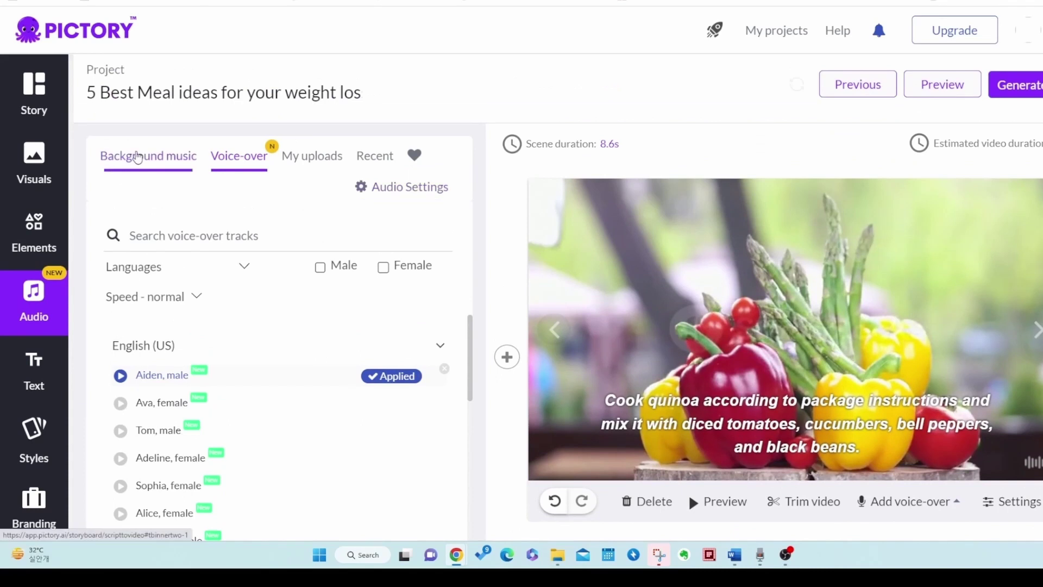
click(138, 157)
scroll(308, 430, down, 2)
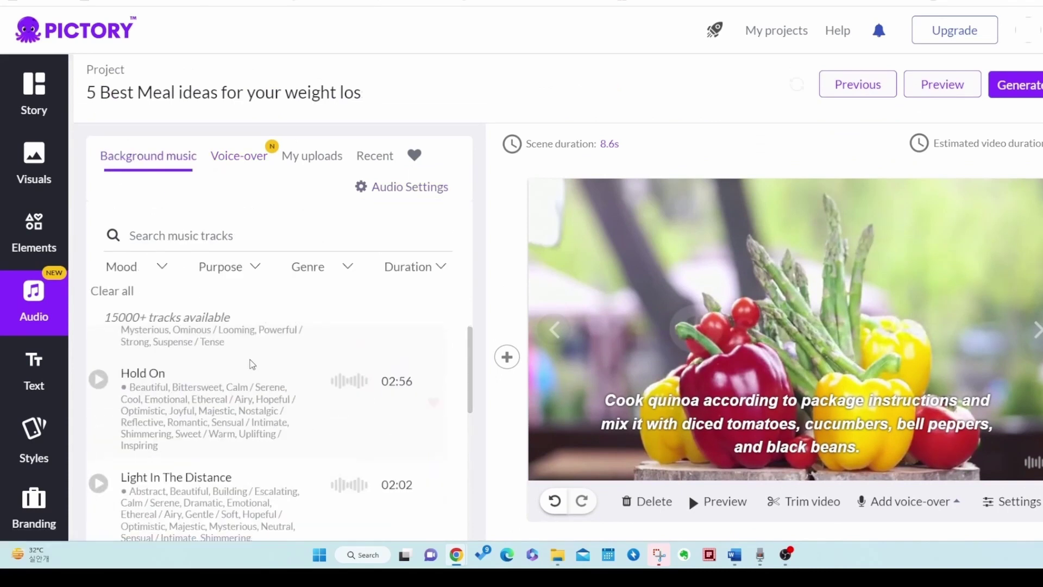
scroll(272, 401, up, 1)
scroll(519, 408, down, 1)
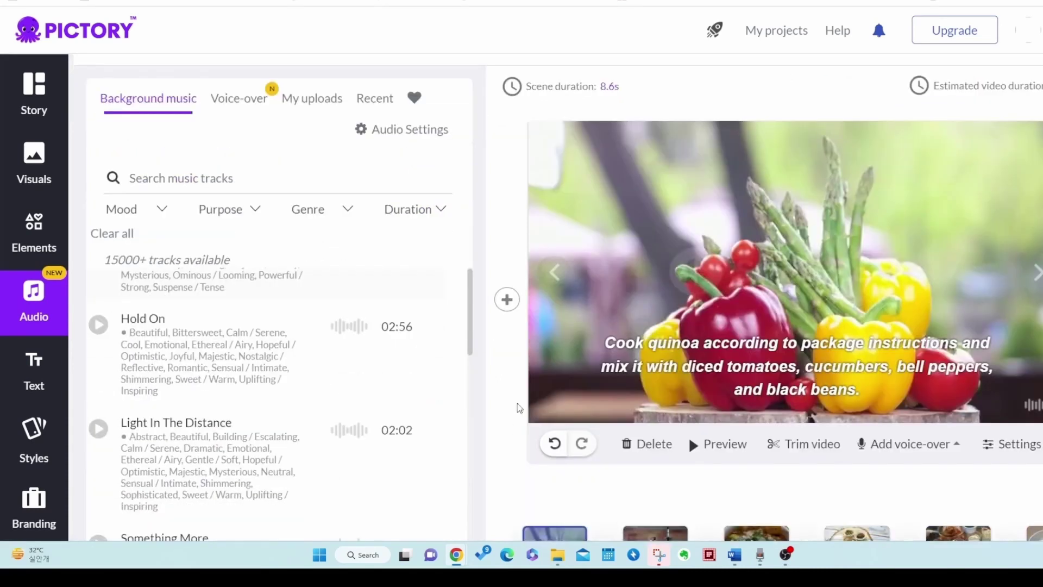
scroll(398, 296, down, 1)
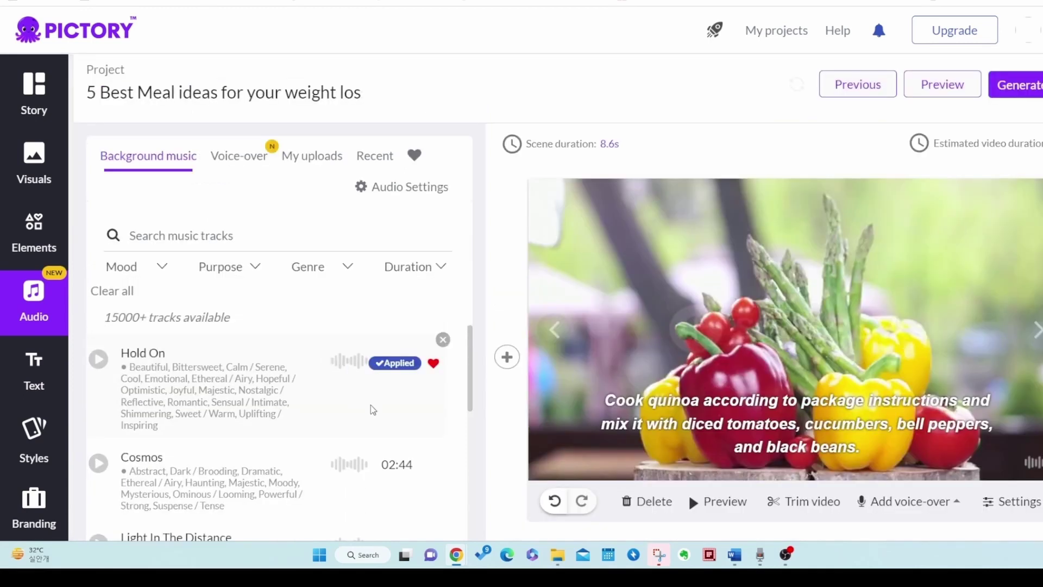
Preview the video with the chosen music, then open and dismiss the Genre filter unchanged
click(694, 505)
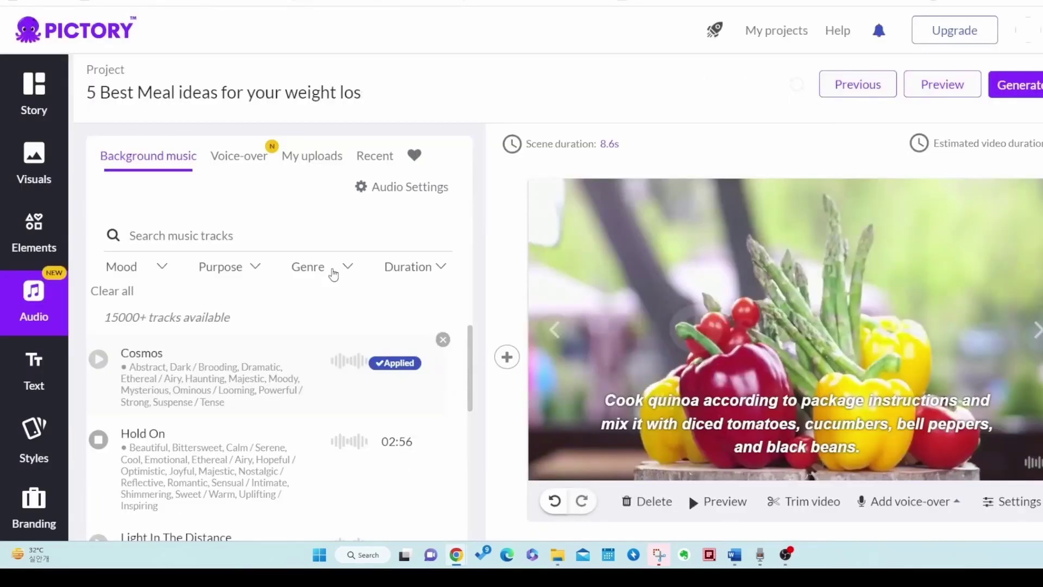
click(338, 271)
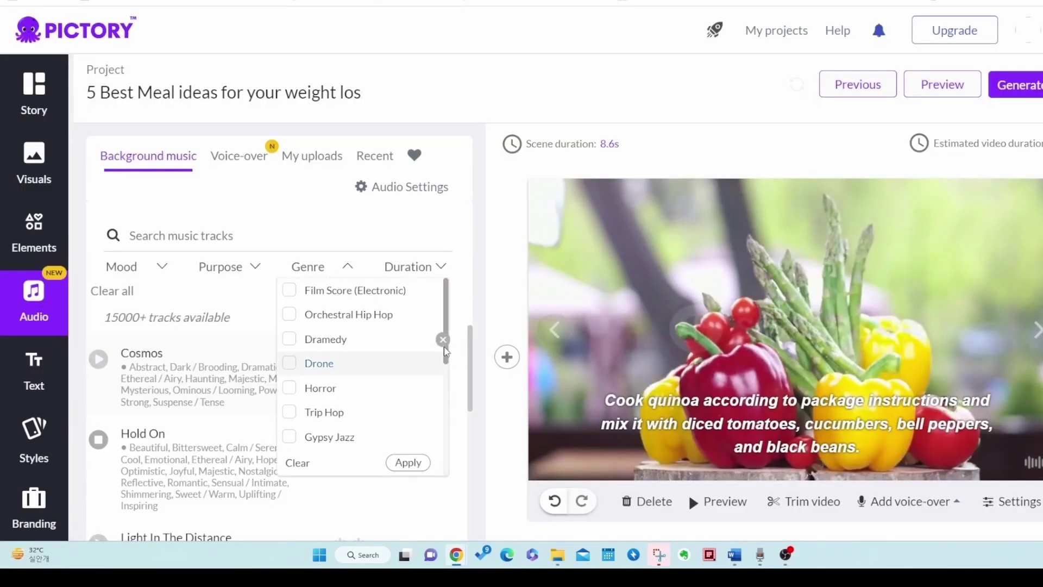
scroll(450, 370, down, 3)
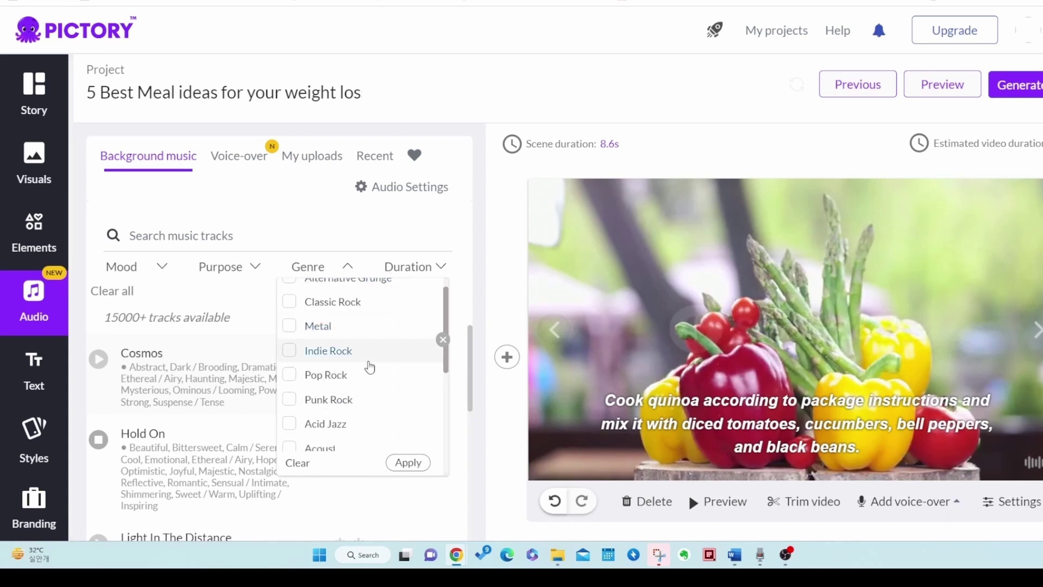
click(406, 266)
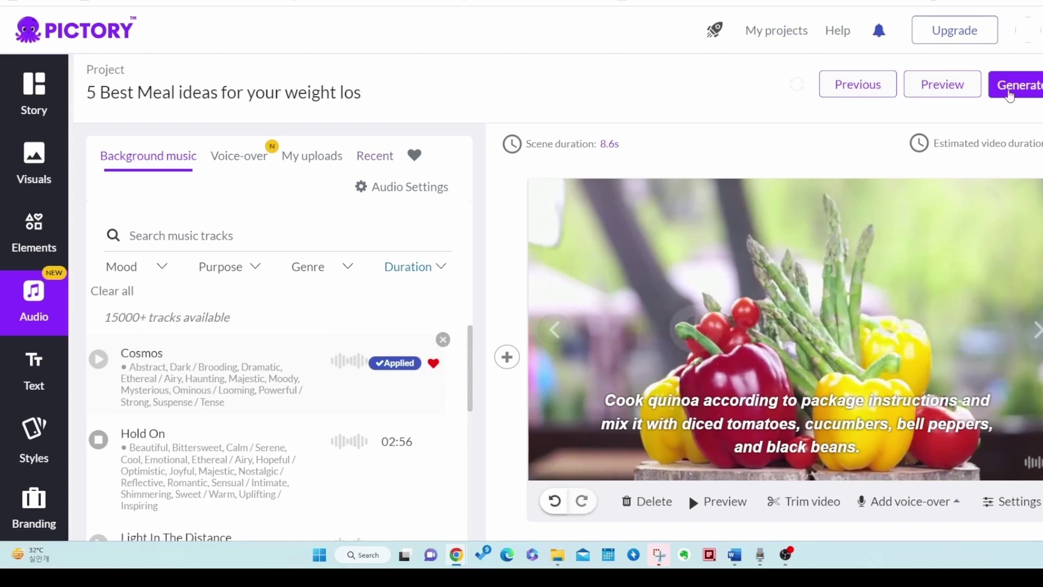
Generate the meal-prep video as a Video file, then close the enlarged image preview
click(1010, 93)
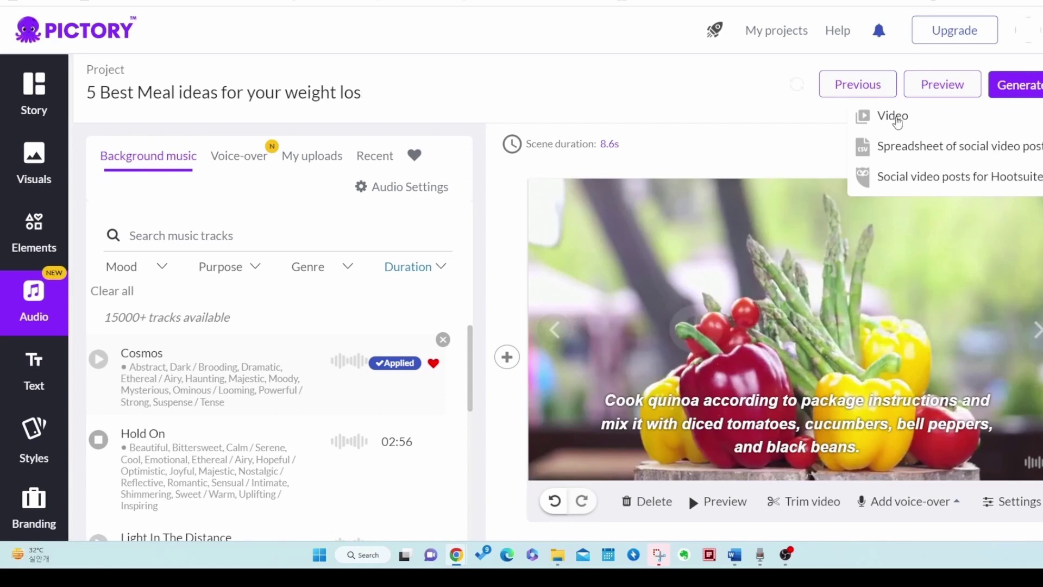
click(894, 117)
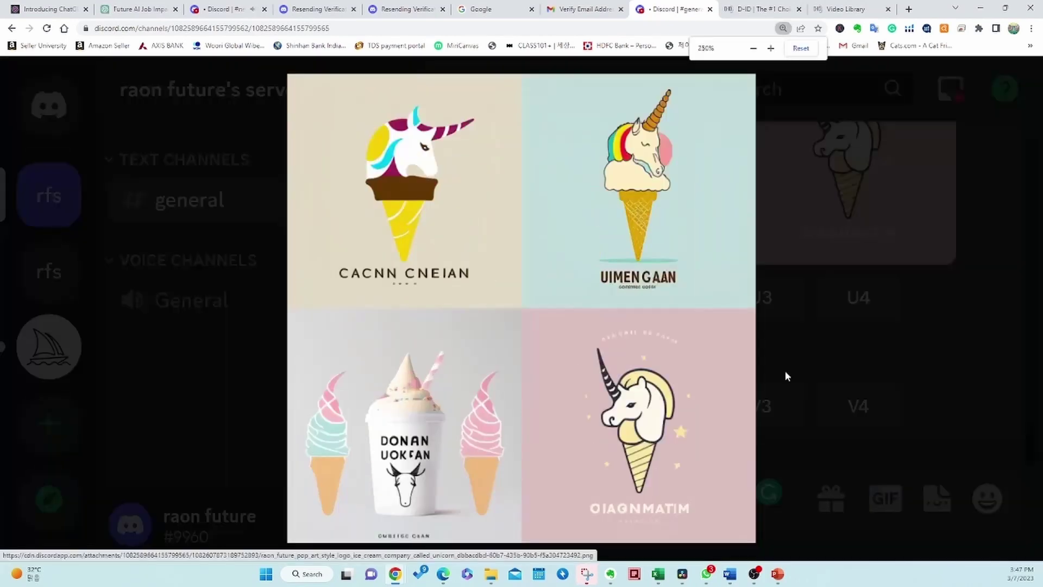
click(785, 373)
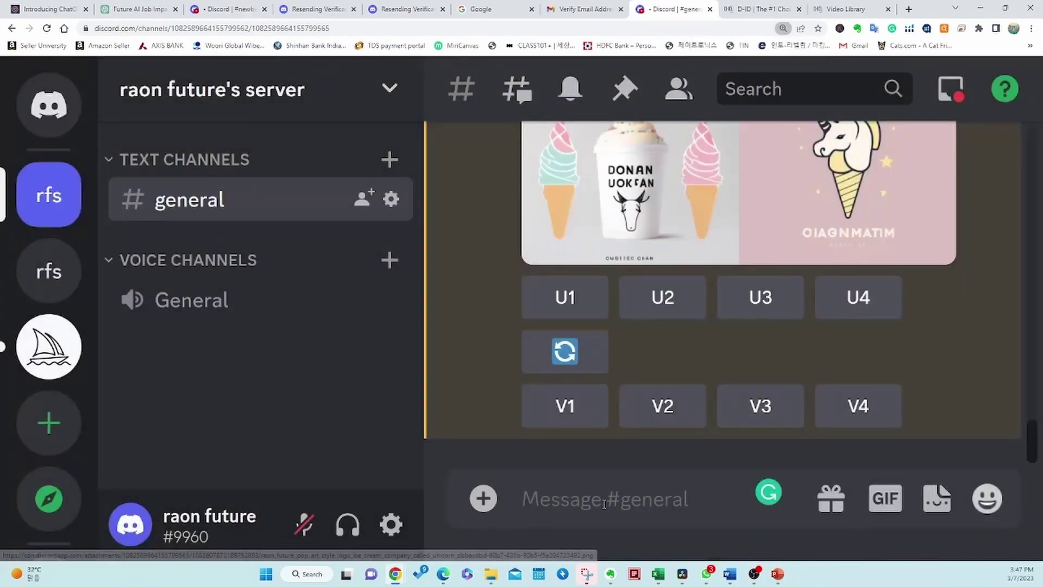
Reset the page zoom to 100% and select the circular cat logo and the dark rectangle below it
key(ctrl+0)
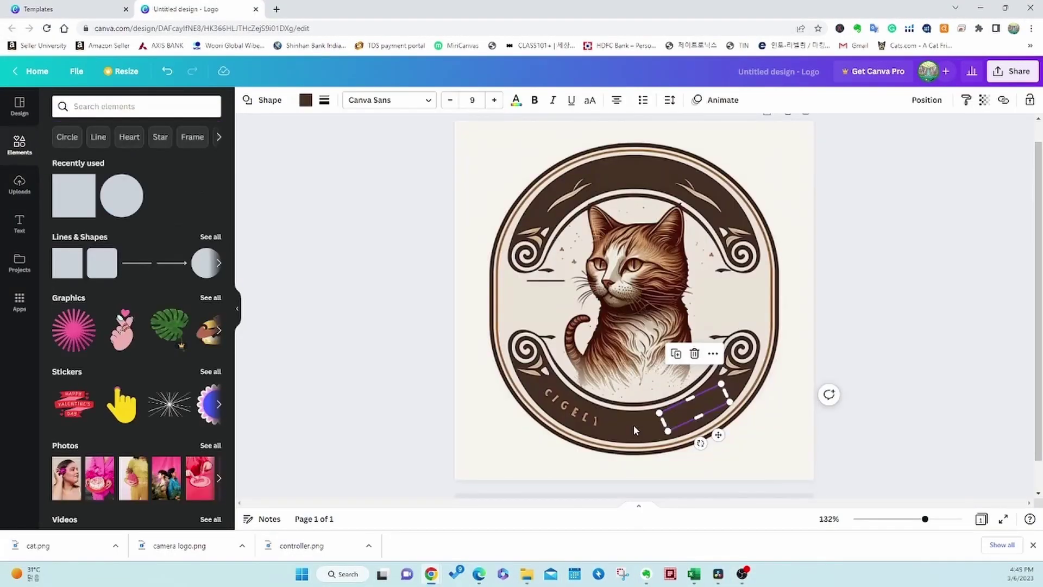
click(633, 426)
click(634, 429)
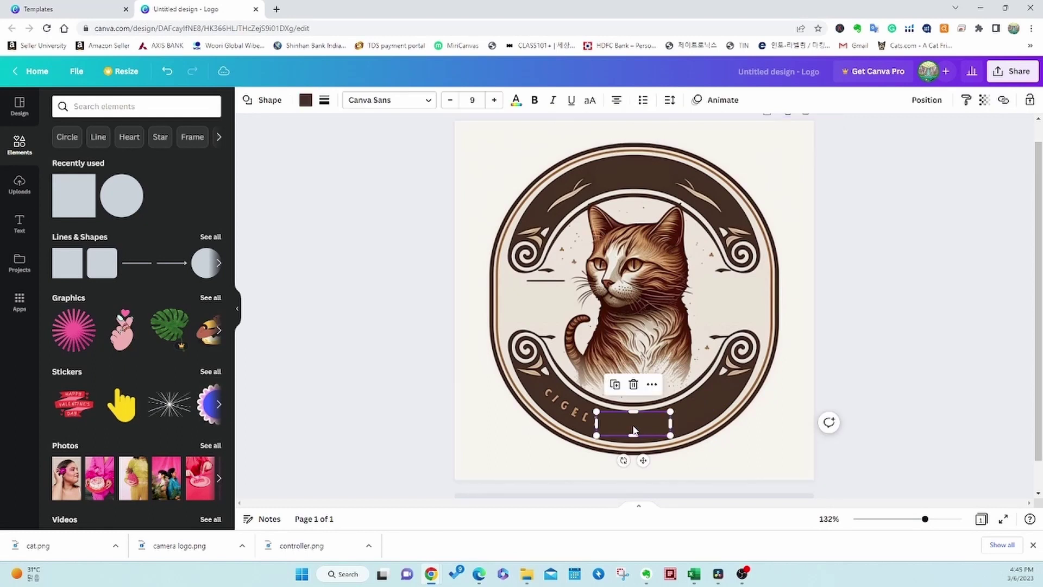